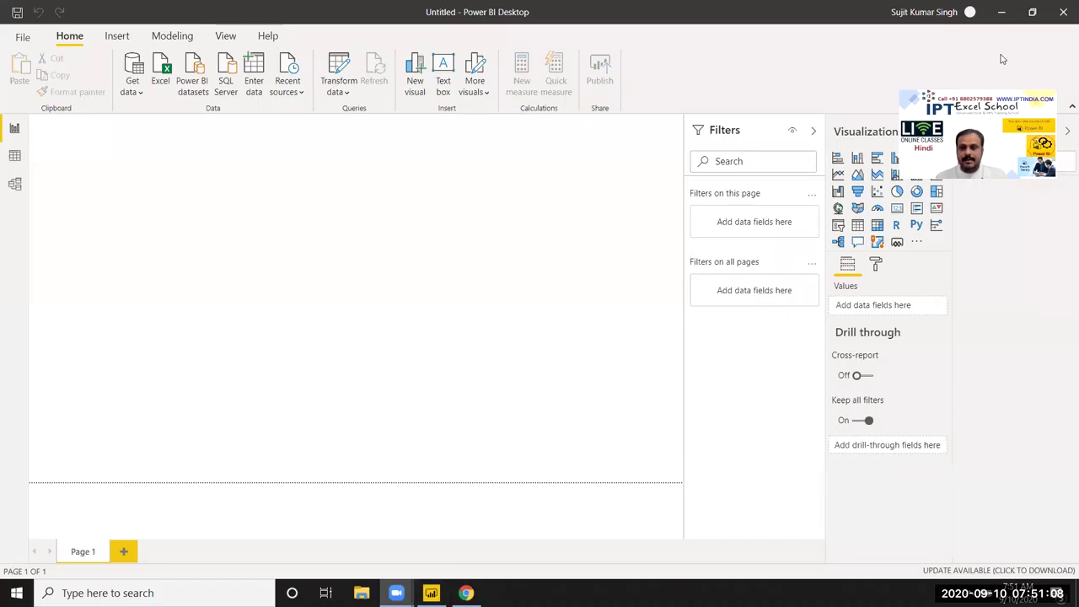
# Import the extp Excel workbook from Documents as a Power BI data source.
pyautogui.click(109, 219)
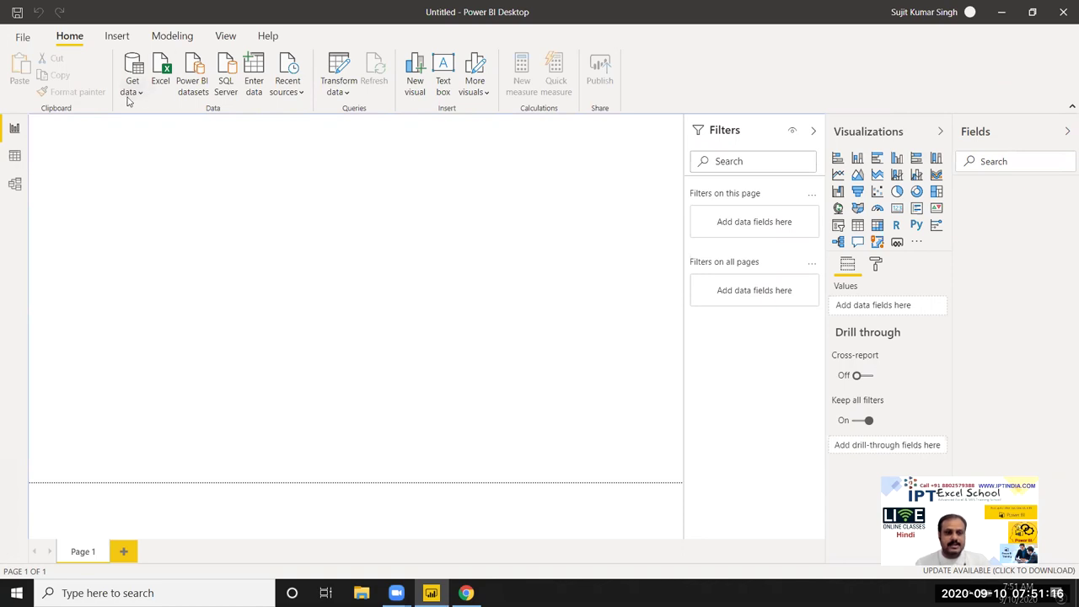
pyautogui.click(158, 81)
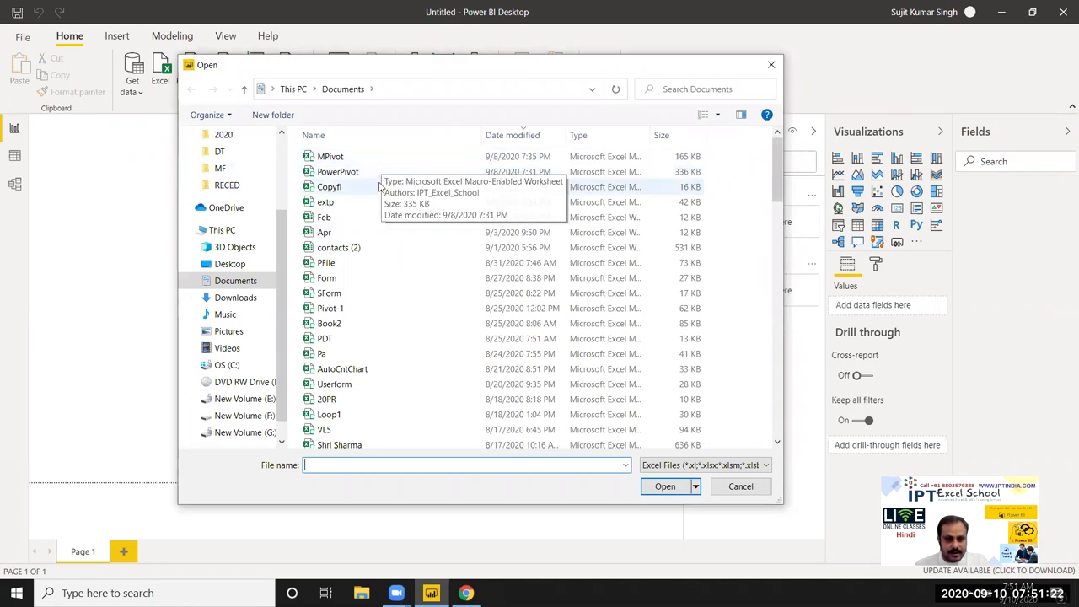
pyautogui.click(325, 202)
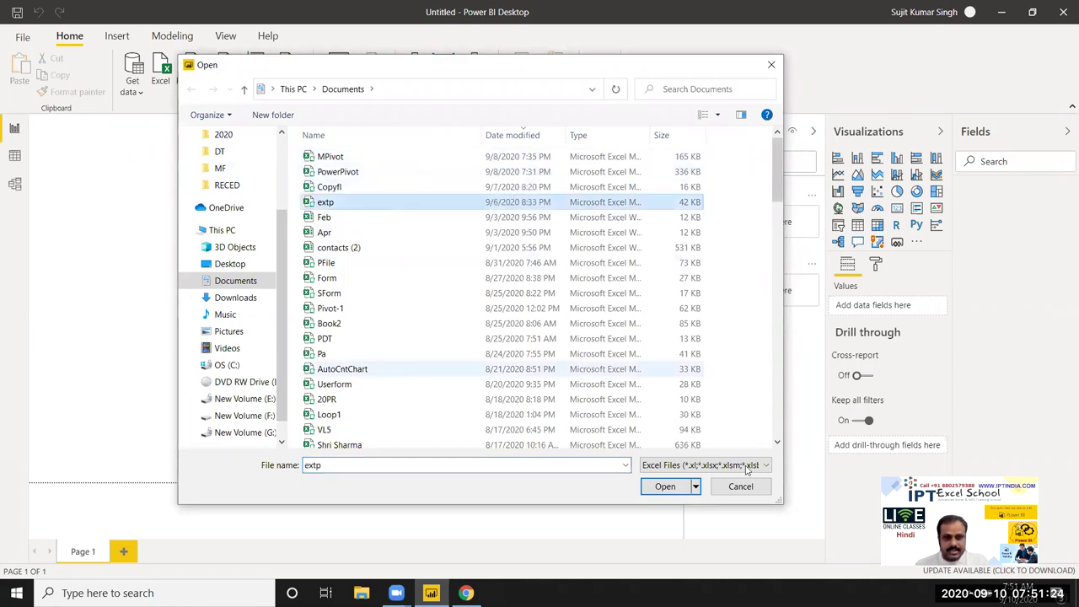
pyautogui.click(665, 487)
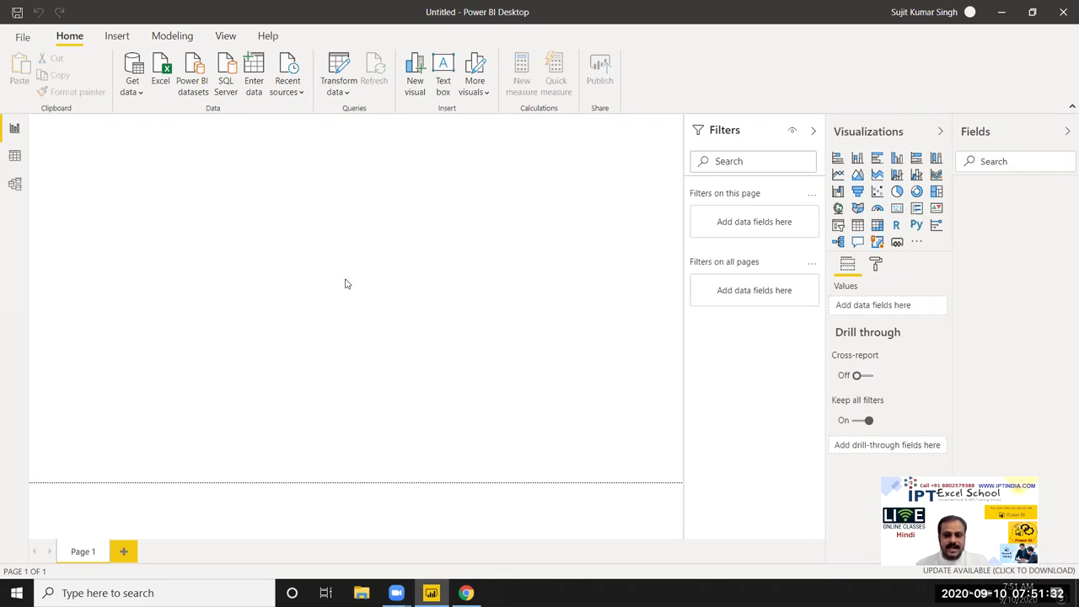
# Preview Sheet1 of extp in the Navigator, check all its columns, then select and load it.
pyautogui.click(302, 165)
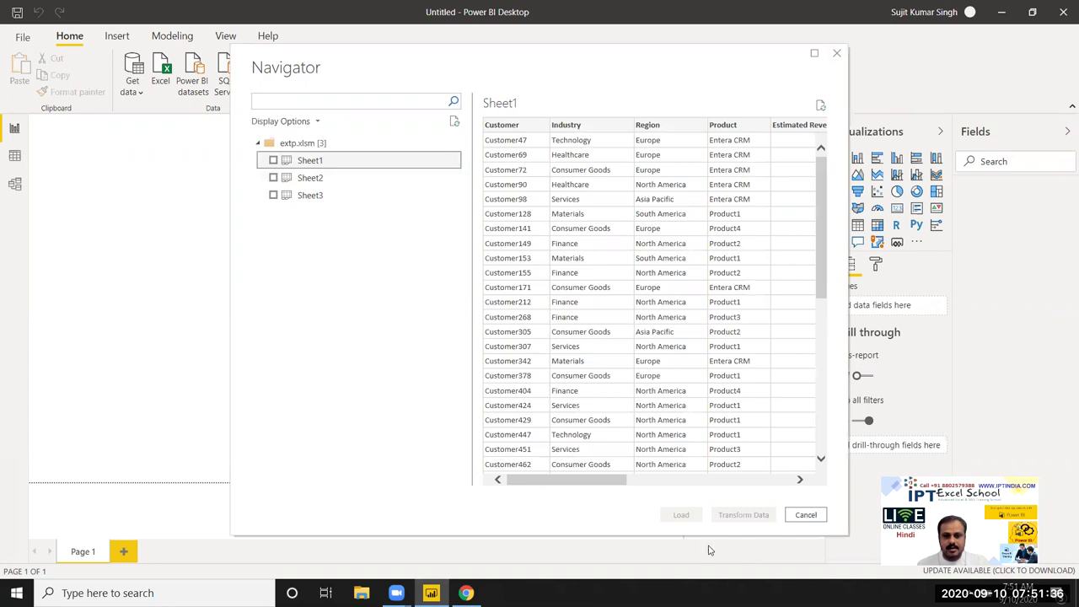
pyautogui.moveTo(568, 481)
pyautogui.mouseDown()
pyautogui.moveTo(764, 481)
pyautogui.moveTo(517, 490)
pyautogui.moveTo(718, 494)
pyautogui.moveTo(651, 475)
pyautogui.mouseUp()
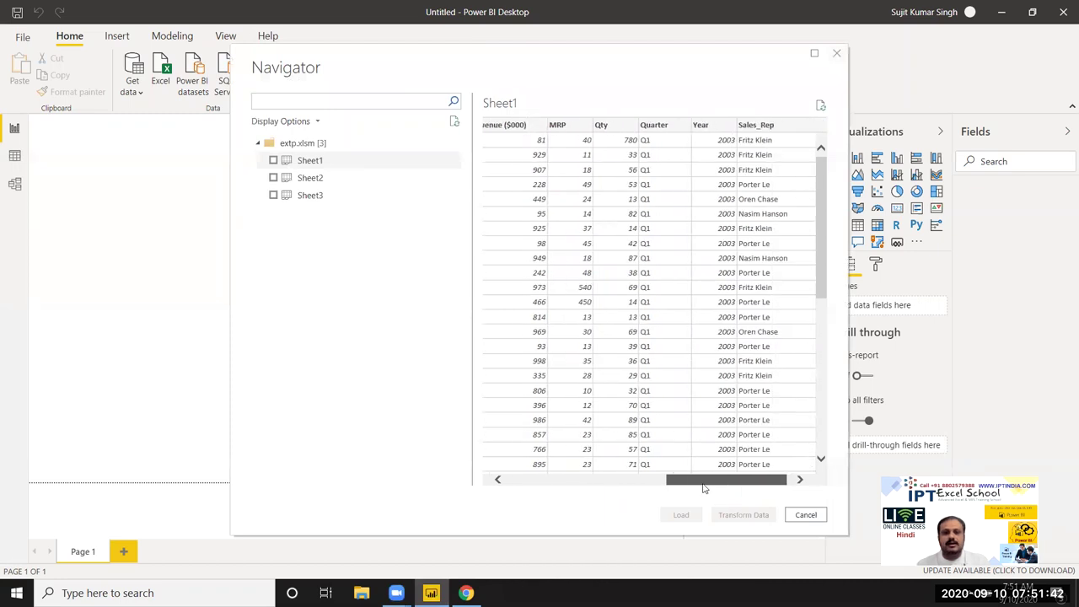
pyautogui.moveTo(652, 474); pyautogui.dragTo(684, 474)
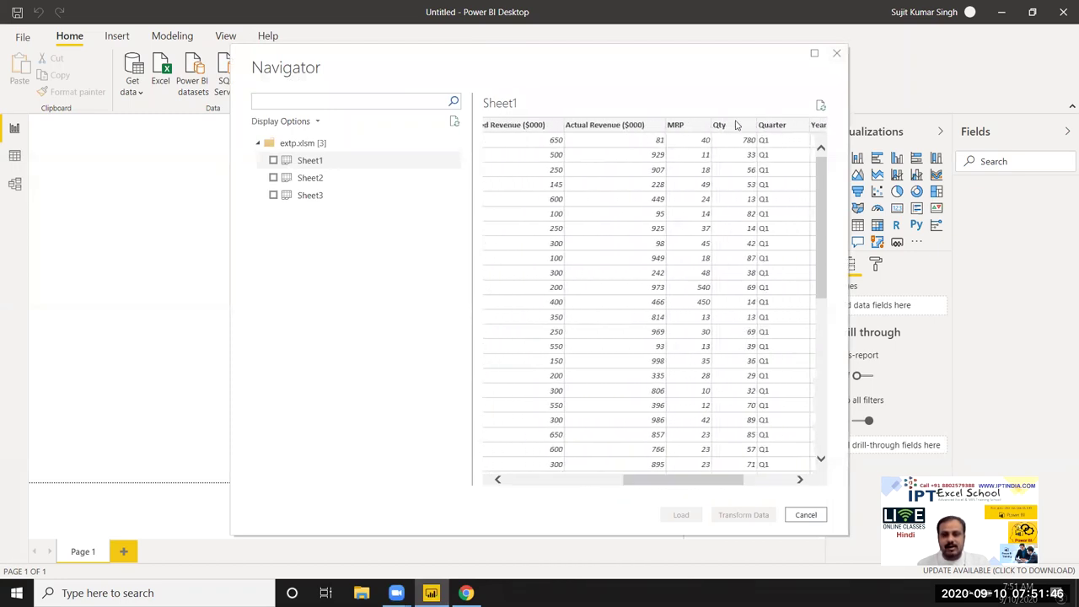
pyautogui.moveTo(673, 478); pyautogui.dragTo(735, 492)
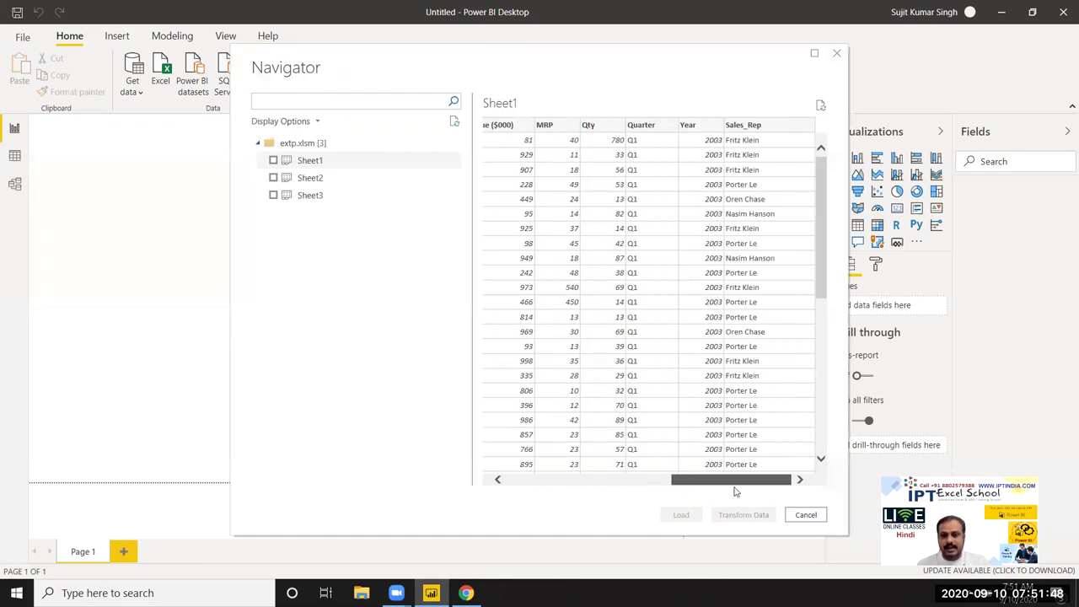
pyautogui.click(273, 161)
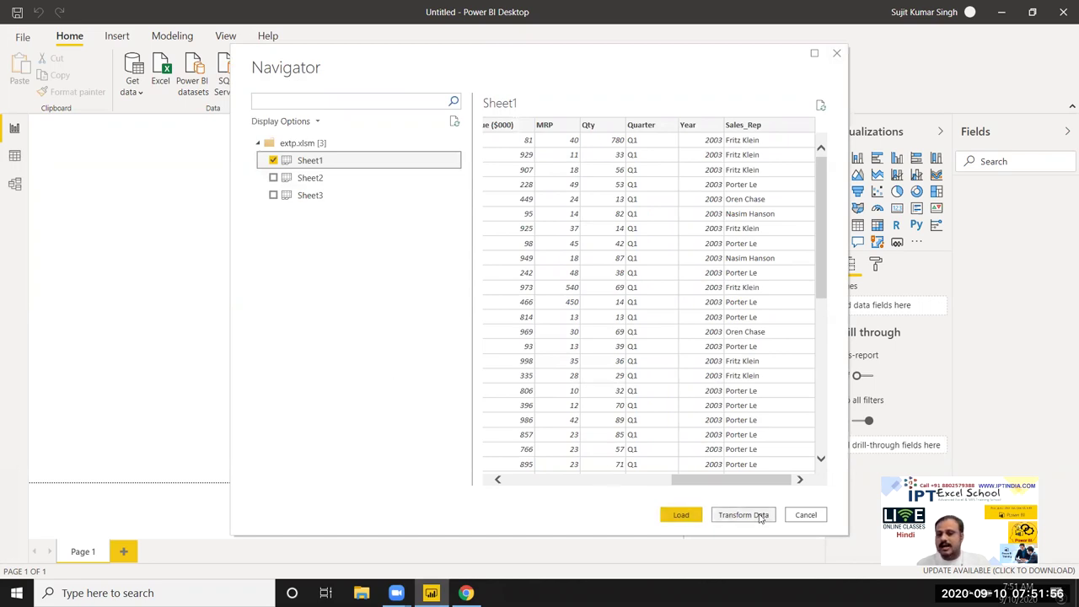
pyautogui.click(679, 516)
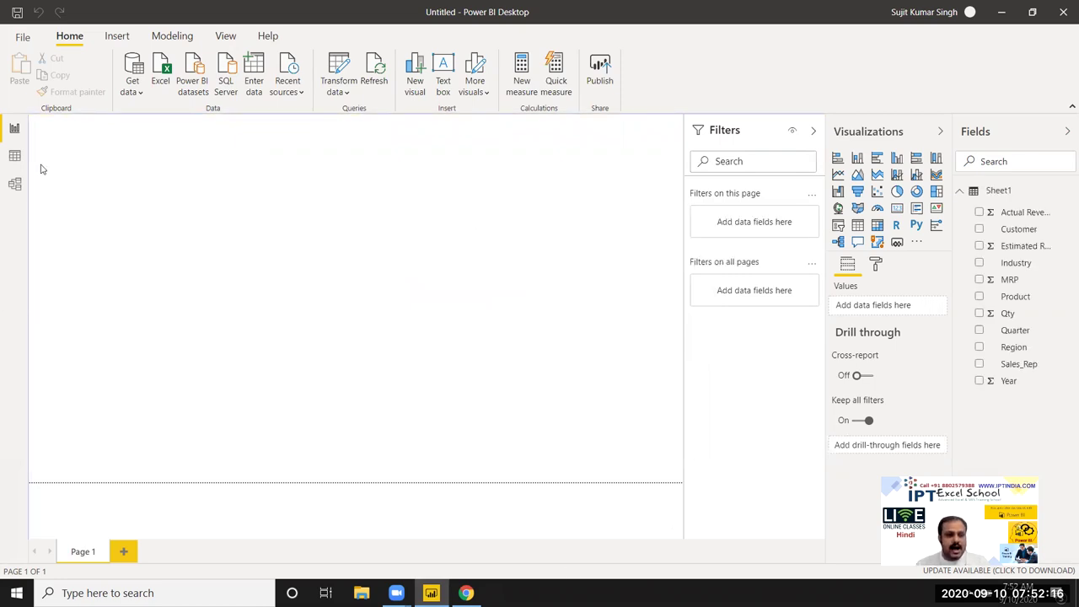
# In Data view, add the calculated column Amt = [Qty]*Sheet1[MRP] to Sheet1.
pyautogui.click(17, 155)
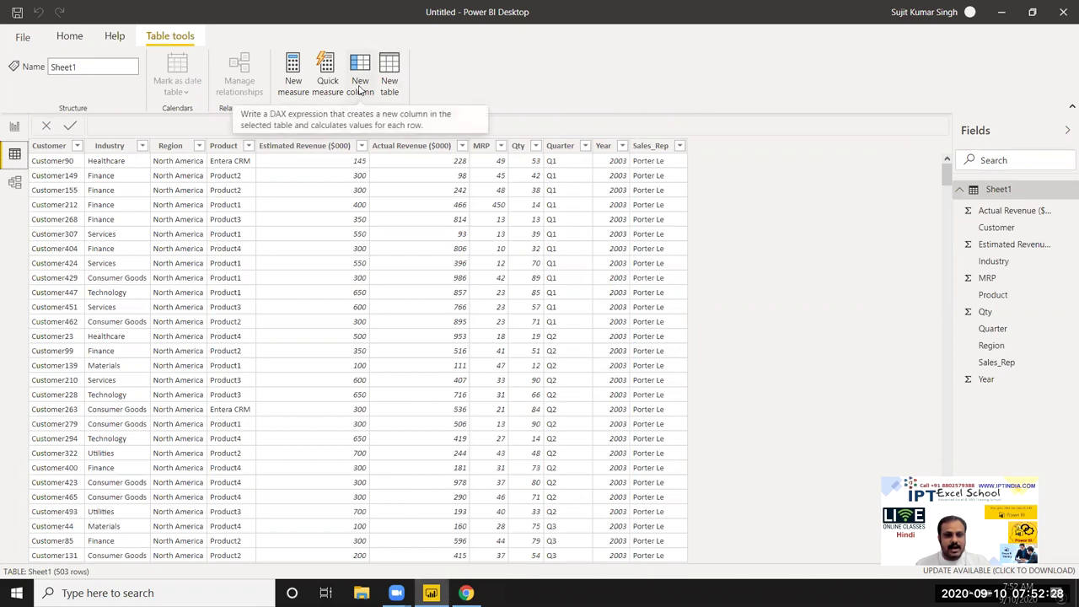
pyautogui.click(359, 89)
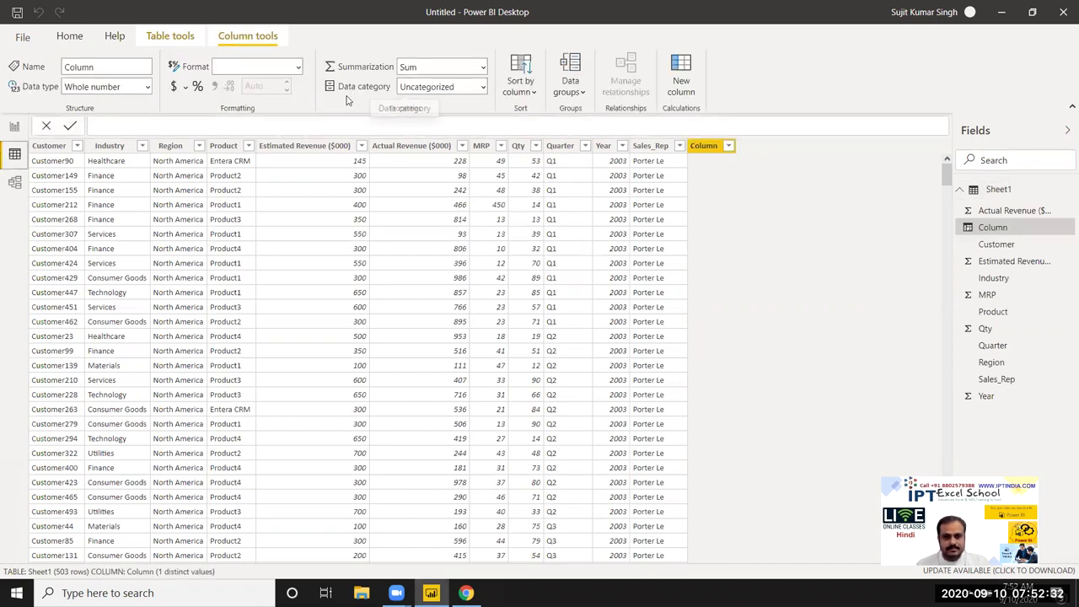
pyautogui.doubleClick(110, 123)
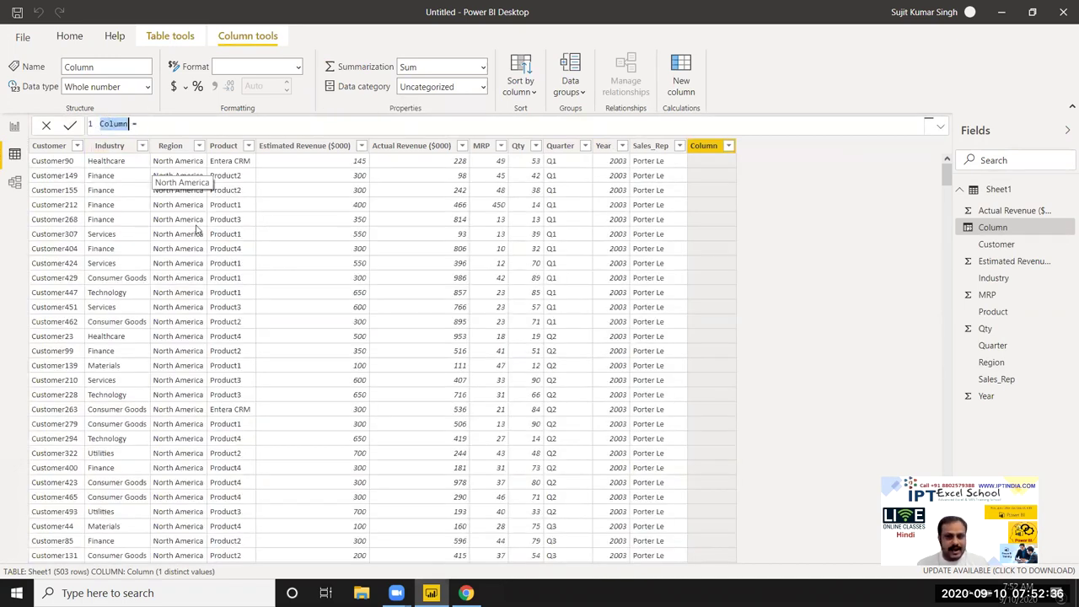
pyautogui.write('Amt = ')
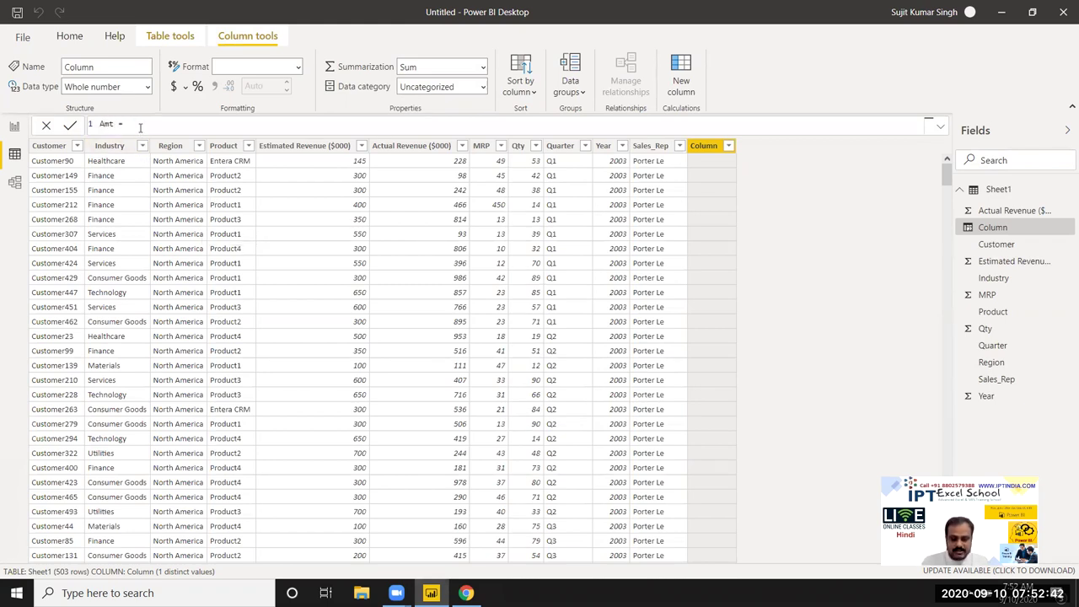
pyautogui.write('Qty')
pyautogui.press('BackSpace')
pyautogui.press('BackSpace')
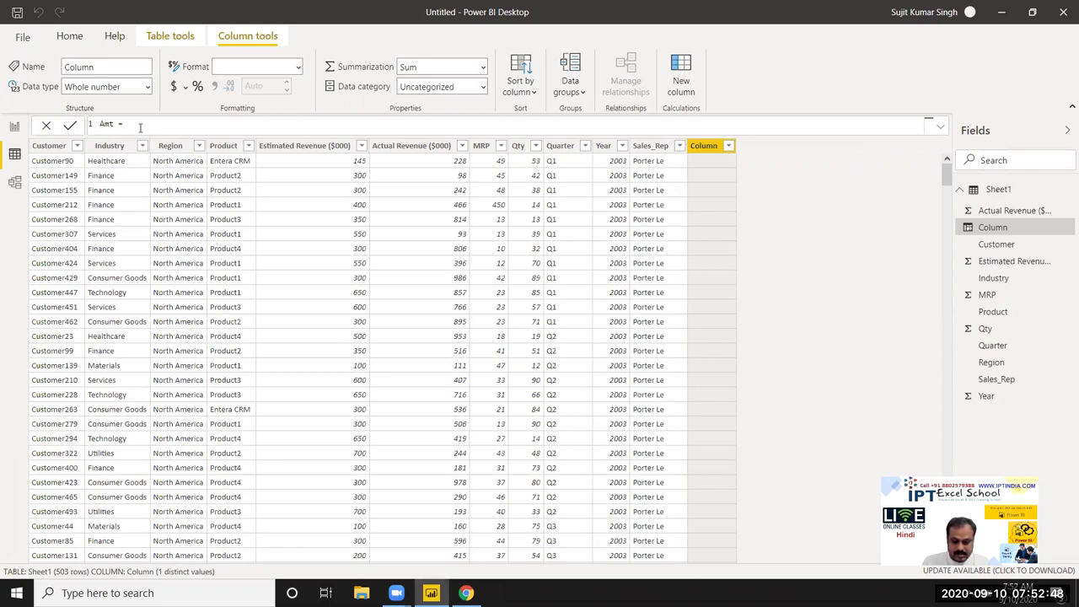
pyautogui.write('[Qty')
pyautogui.press('Tab')
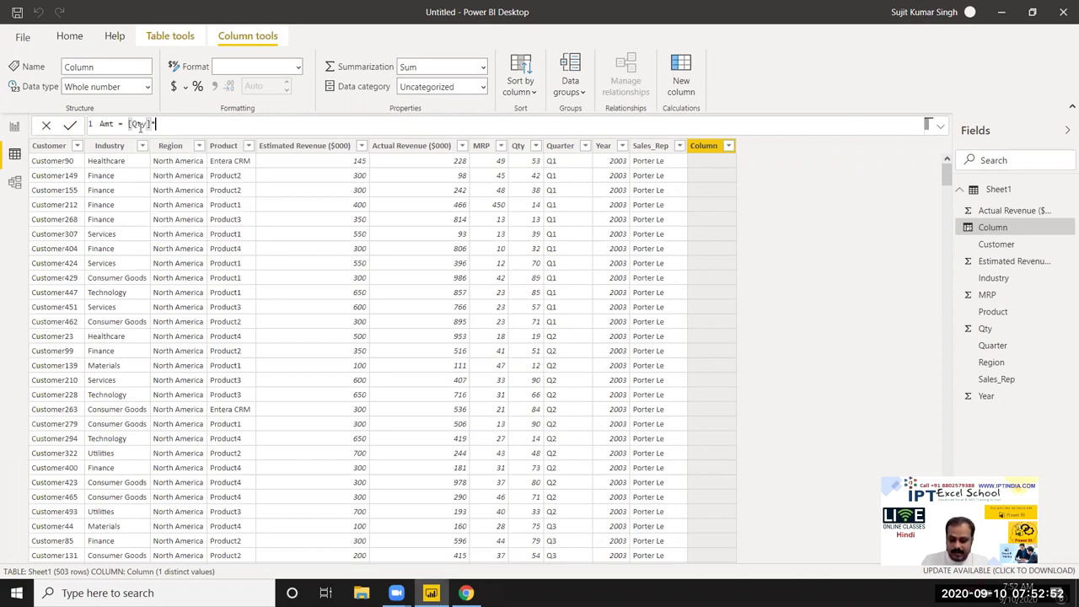
pyautogui.write('m')
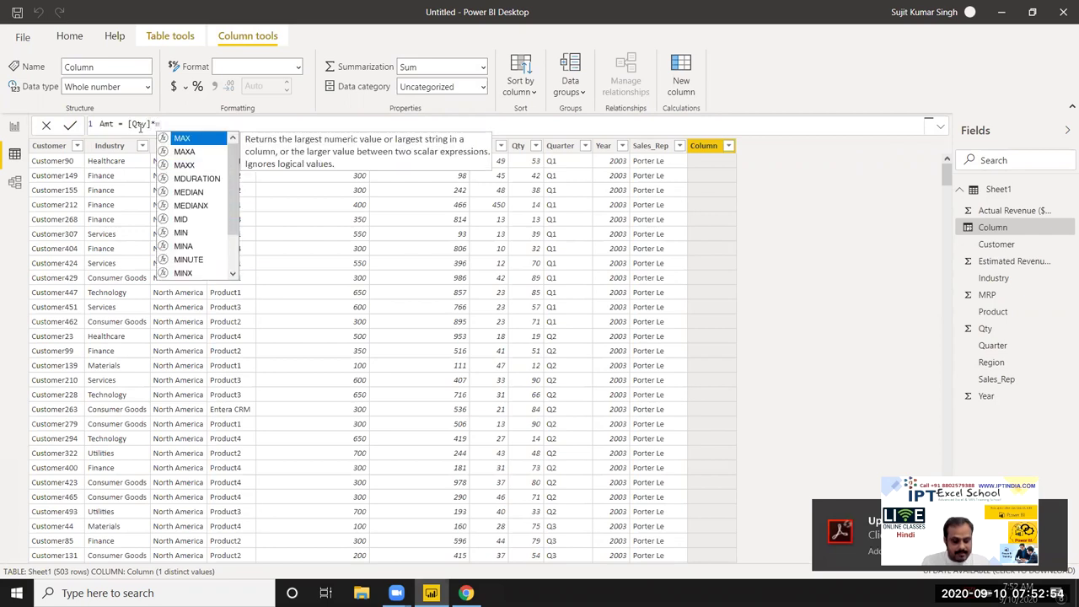
pyautogui.write('rp')
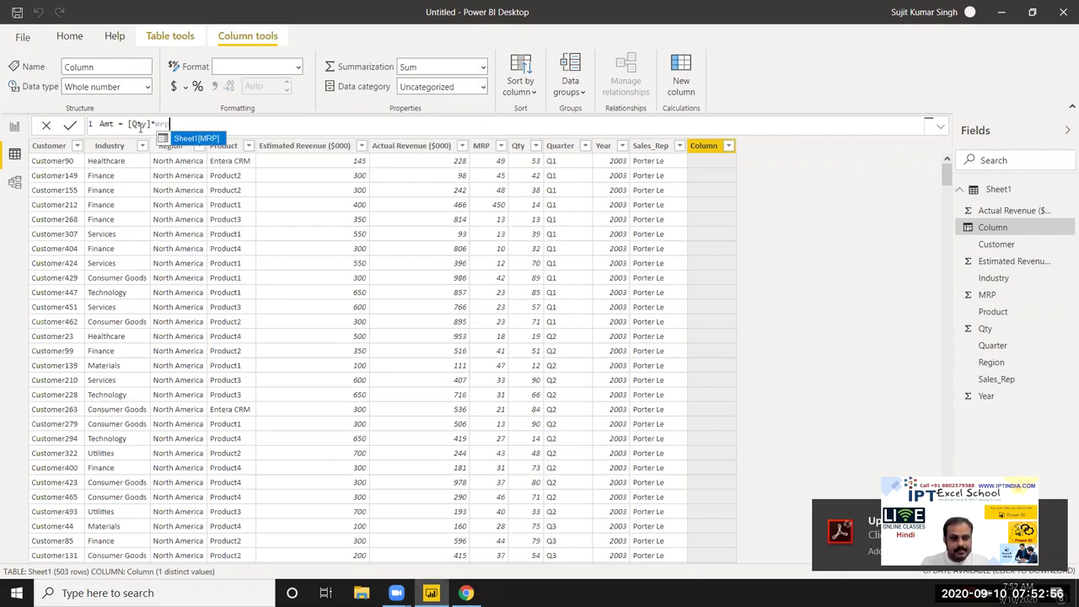
pyautogui.press('Tab')
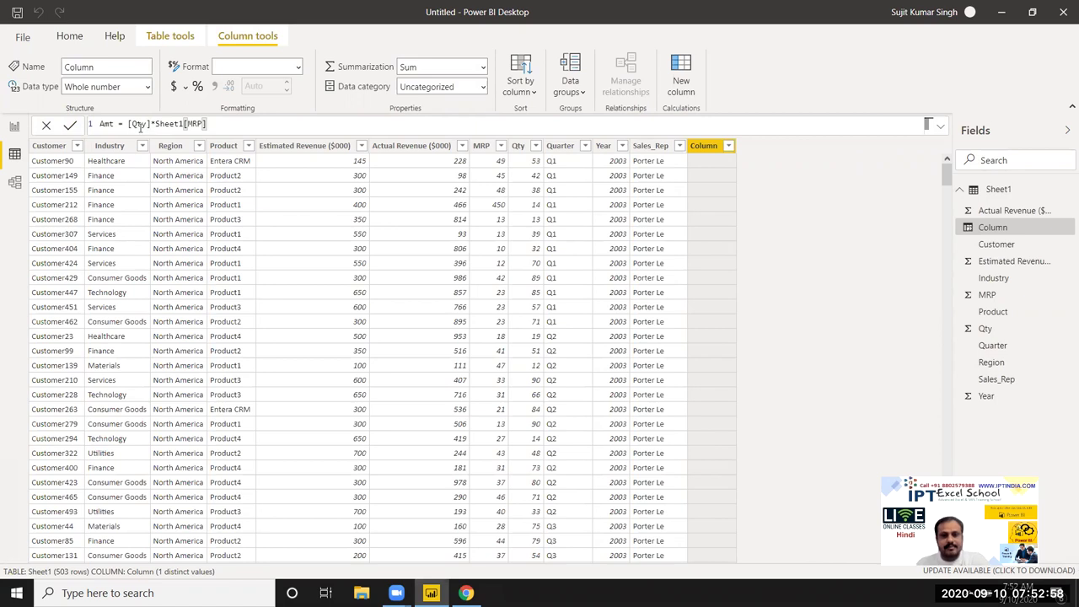
pyautogui.click(141, 127)
pyautogui.press('Return')
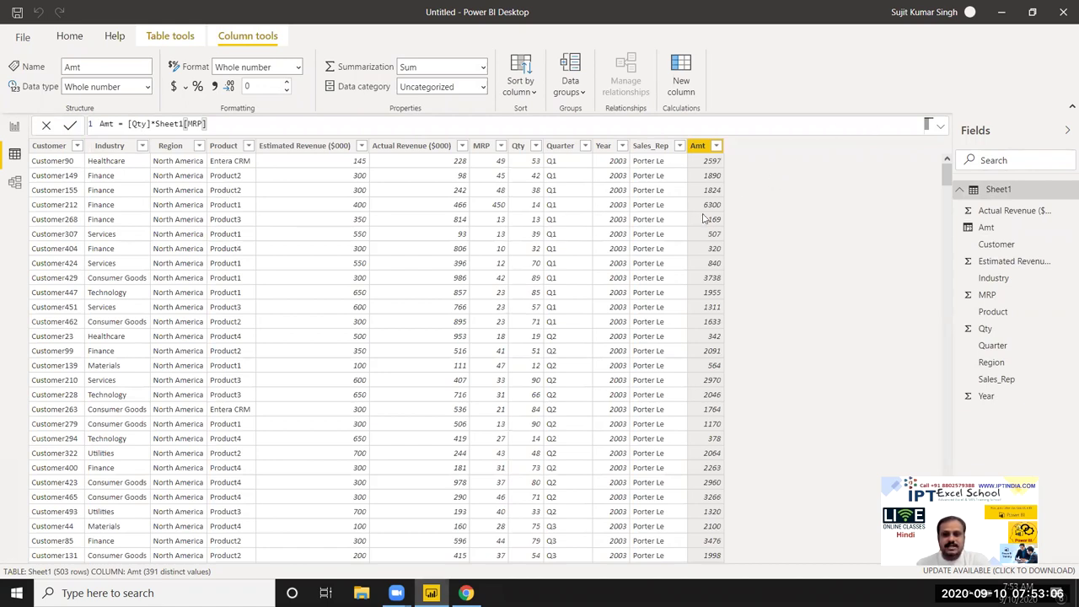
# Drag the Amt field onto Quarter to build a hierarchy, then select the Qty column.
pyautogui.click(698, 150)
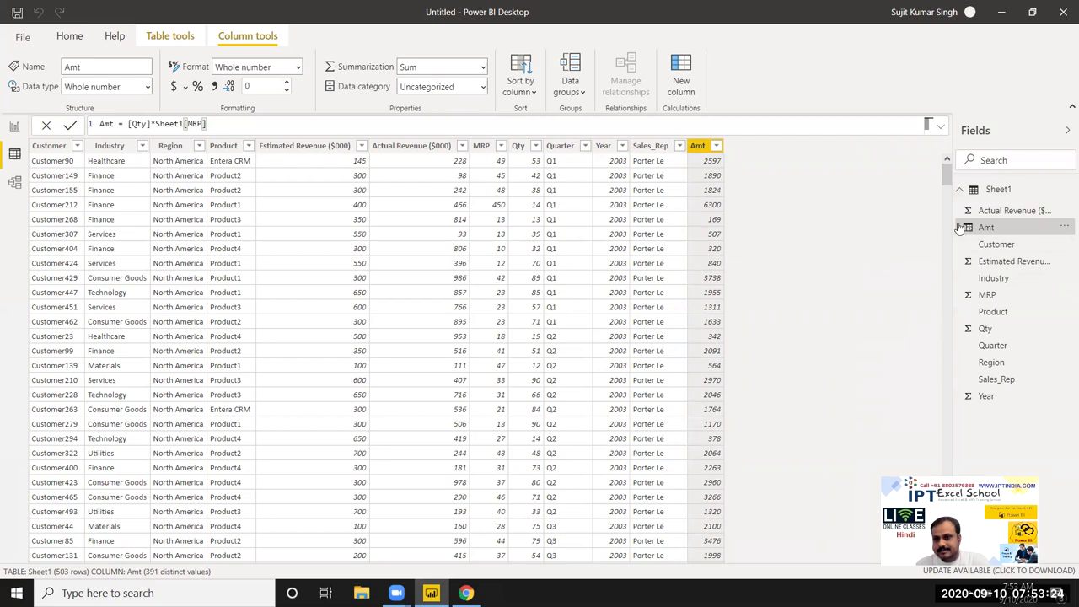
pyautogui.moveTo(1026, 238); pyautogui.dragTo(1021, 349)
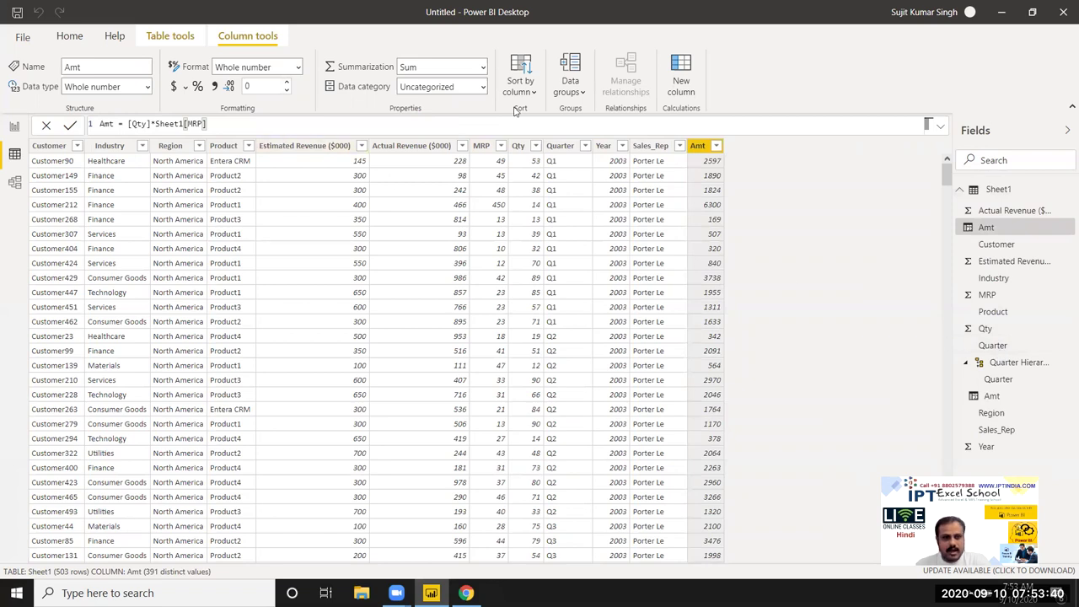
pyautogui.click(534, 248)
# Add a new column GST computed as Sheet1[Amt] times 18%.
pyautogui.click(687, 90)
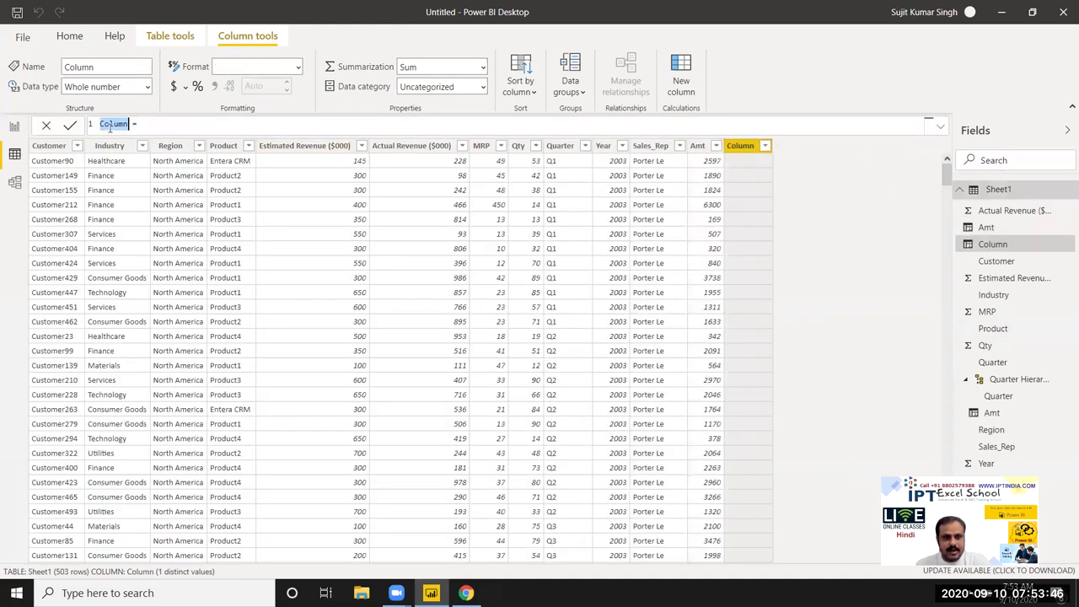
pyautogui.write('GST =')
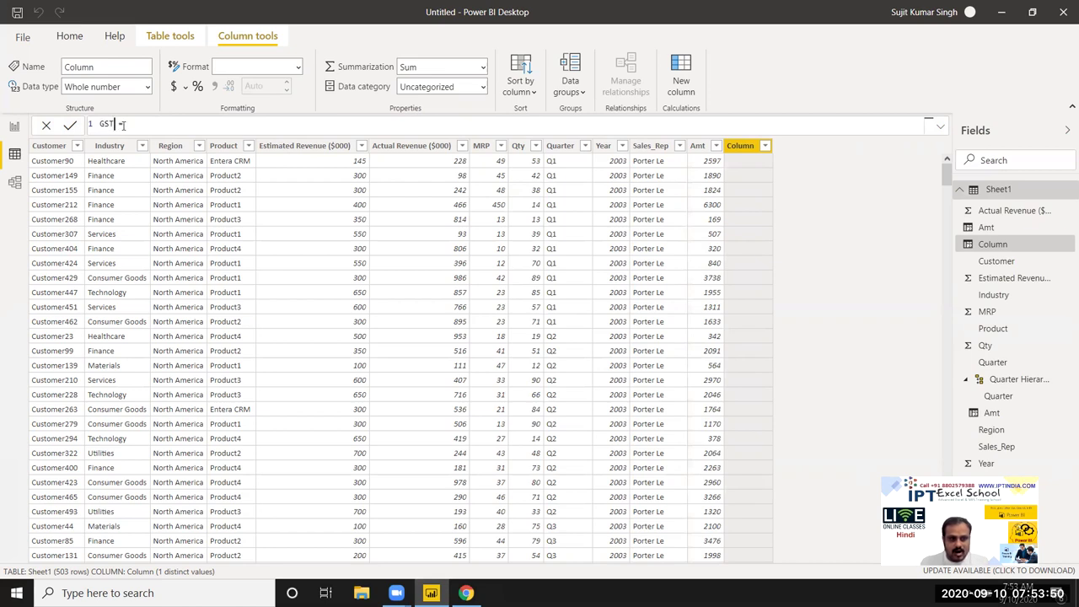
pyautogui.write('am')
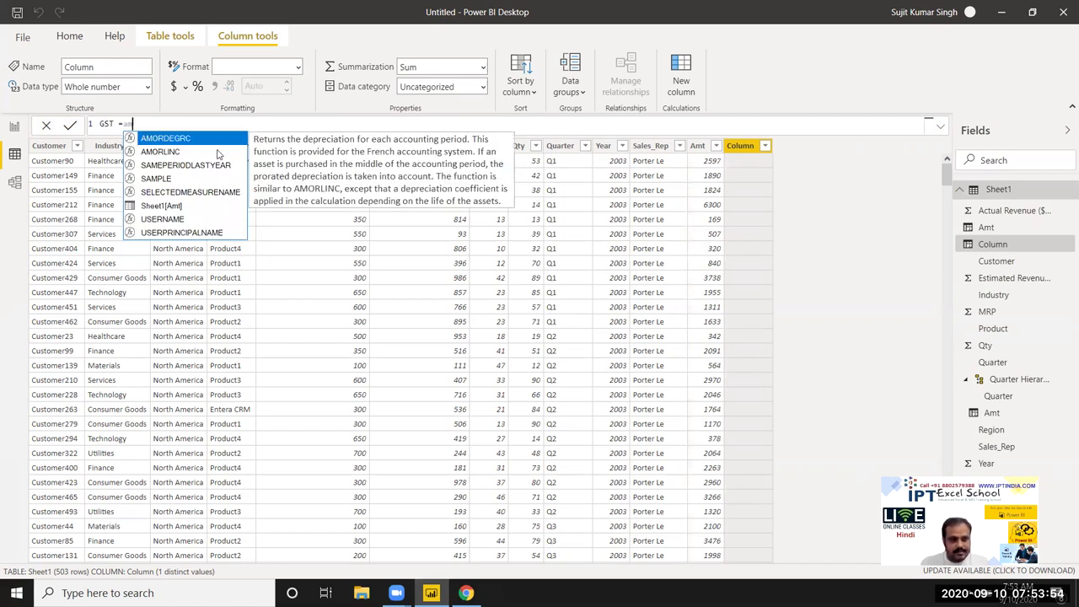
pyautogui.press('Down')
pyautogui.press('Down')
pyautogui.press('Down')
pyautogui.press('Down')
pyautogui.press('Down')
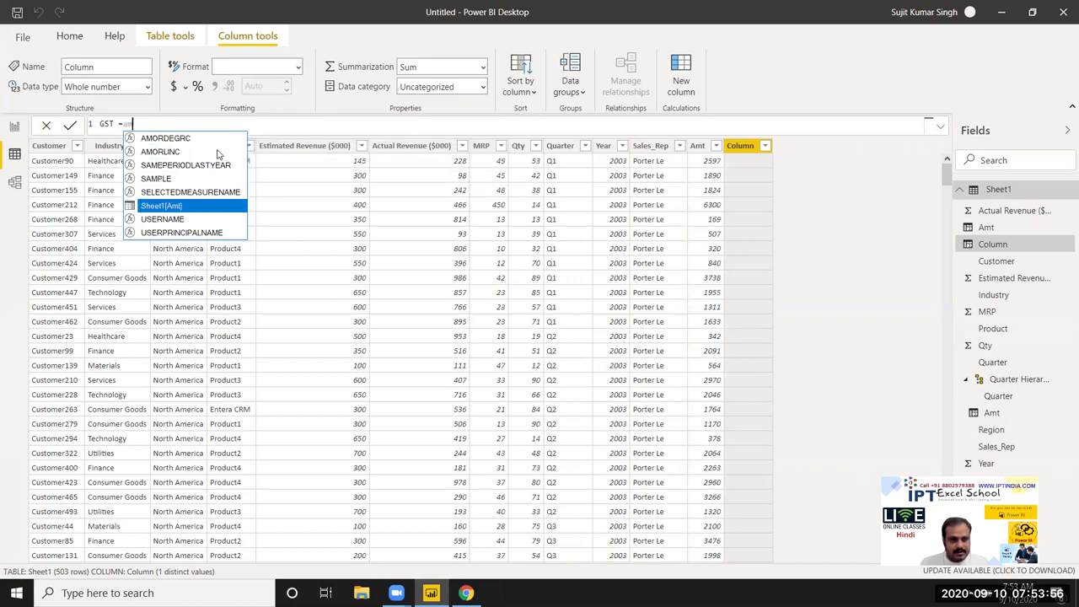
pyautogui.press('Tab')
pyautogui.write('*')
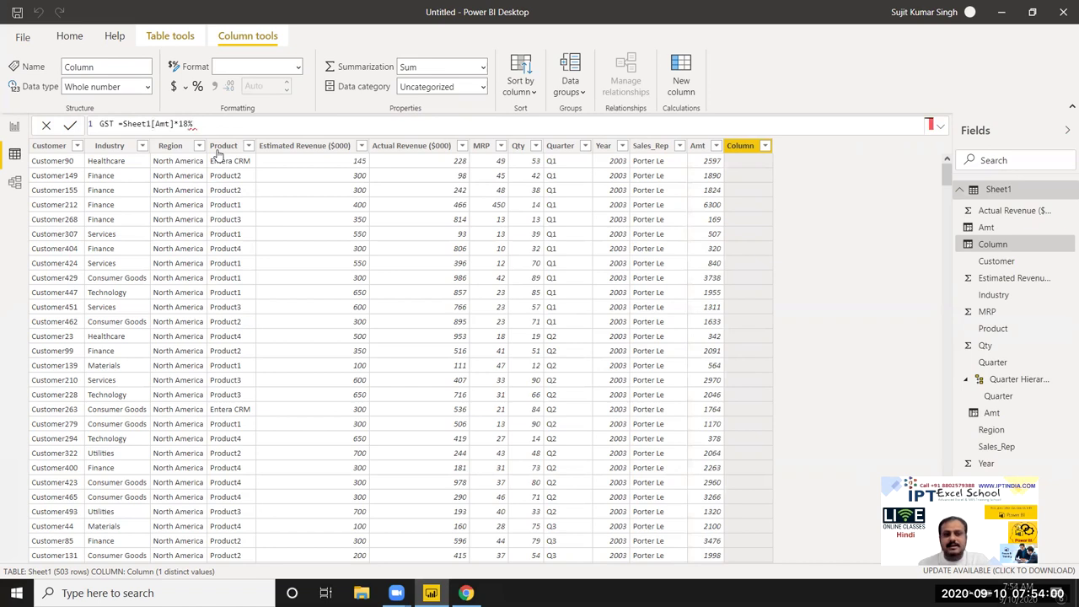
pyautogui.press('Return')
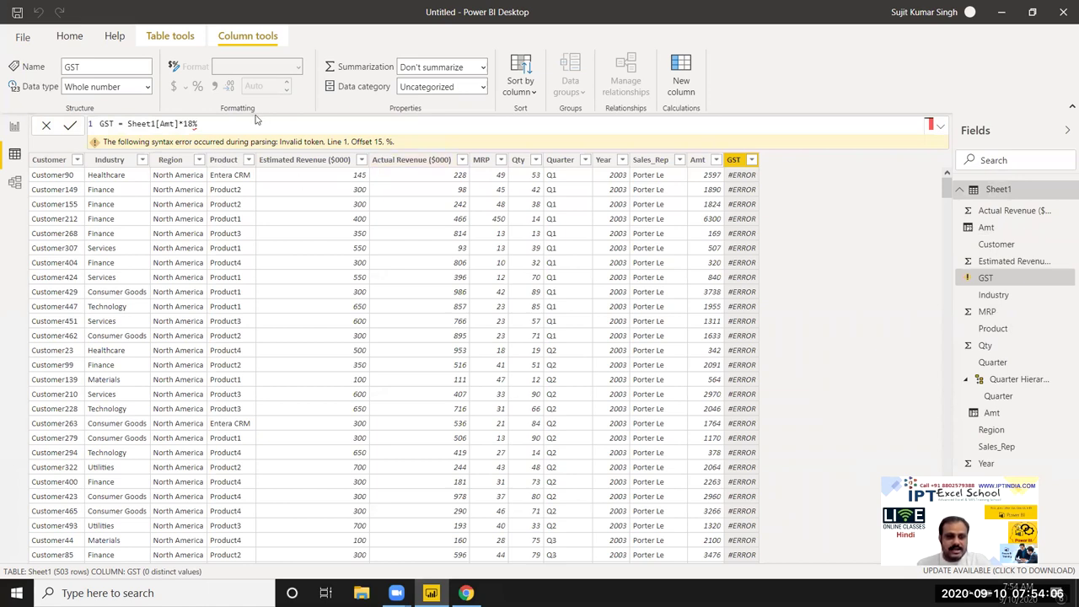
# Change the GST multiplier from 18% to 0.18 so GST = Sheet1[Amt]*0.18.
pyautogui.press('BackSpace')
pyautogui.press('BackSpace')
pyautogui.press('BackSpace')
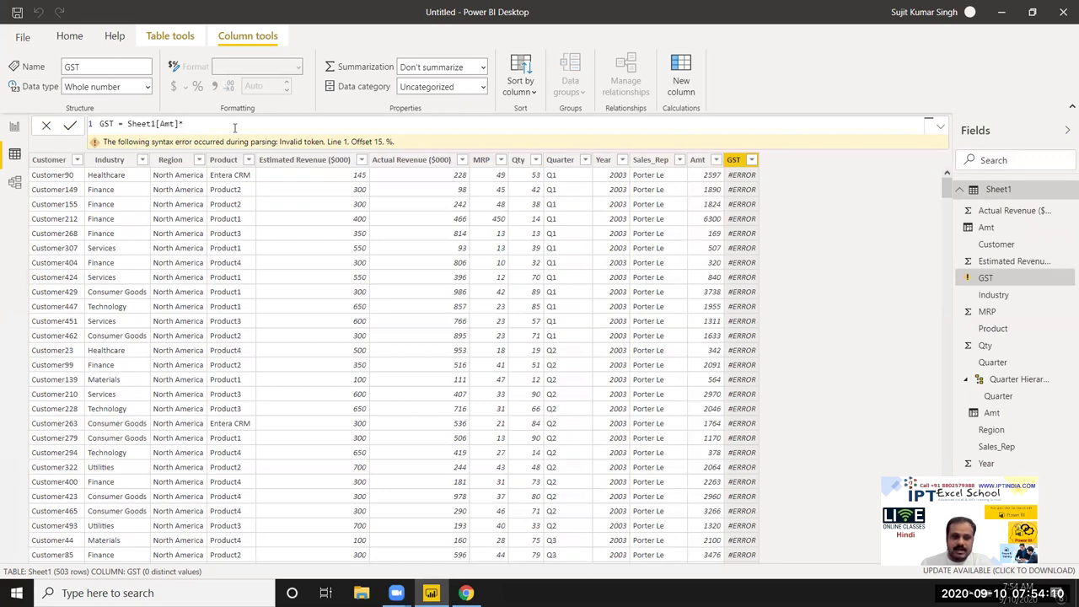
pyautogui.write('0')
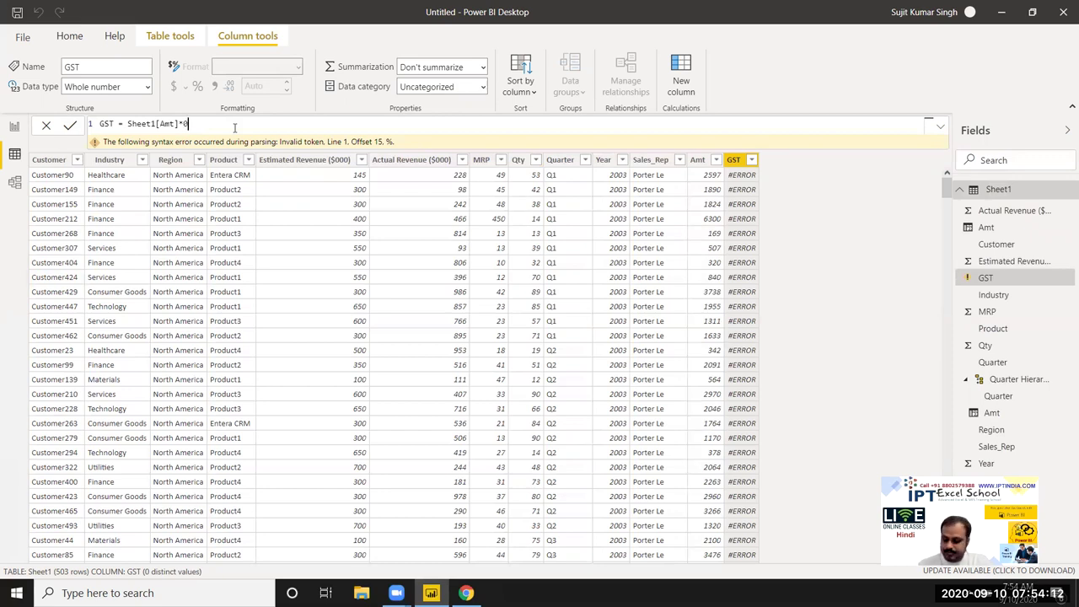
pyautogui.write('.18')
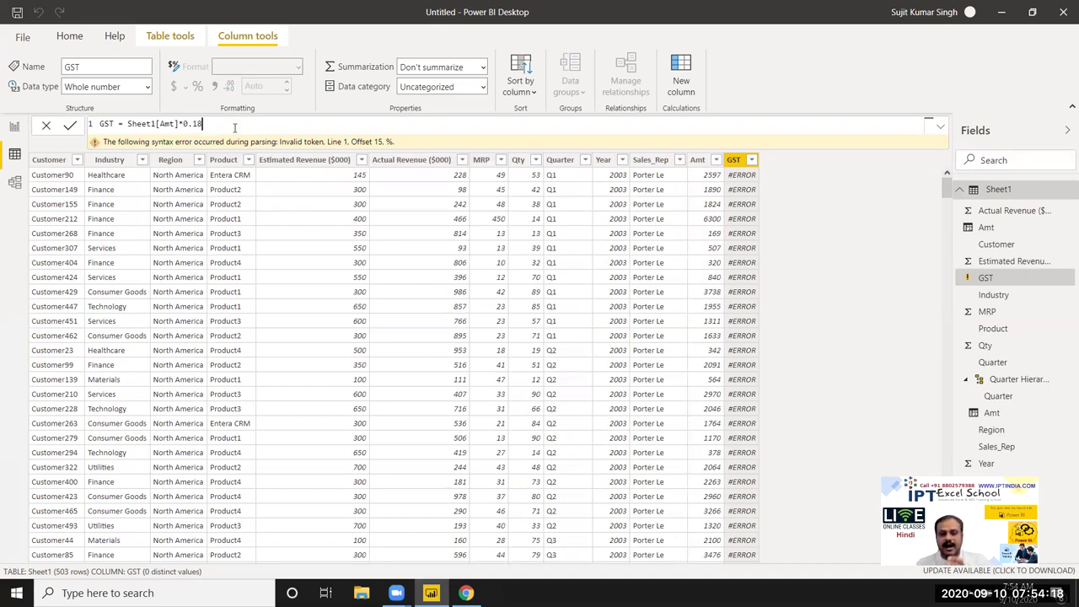
pyautogui.press('Return')
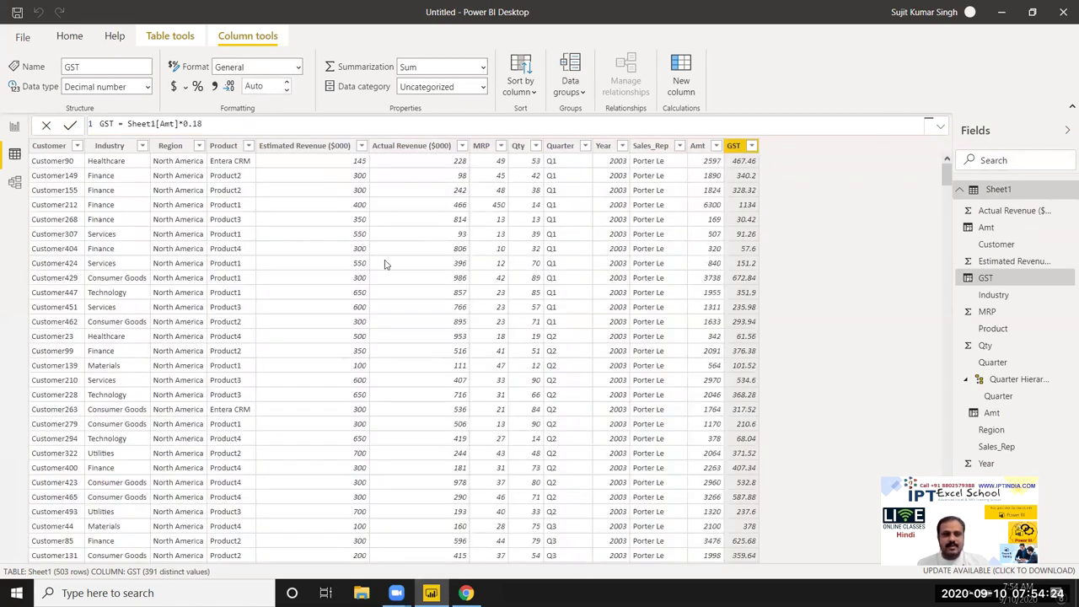
pyautogui.click(685, 80)
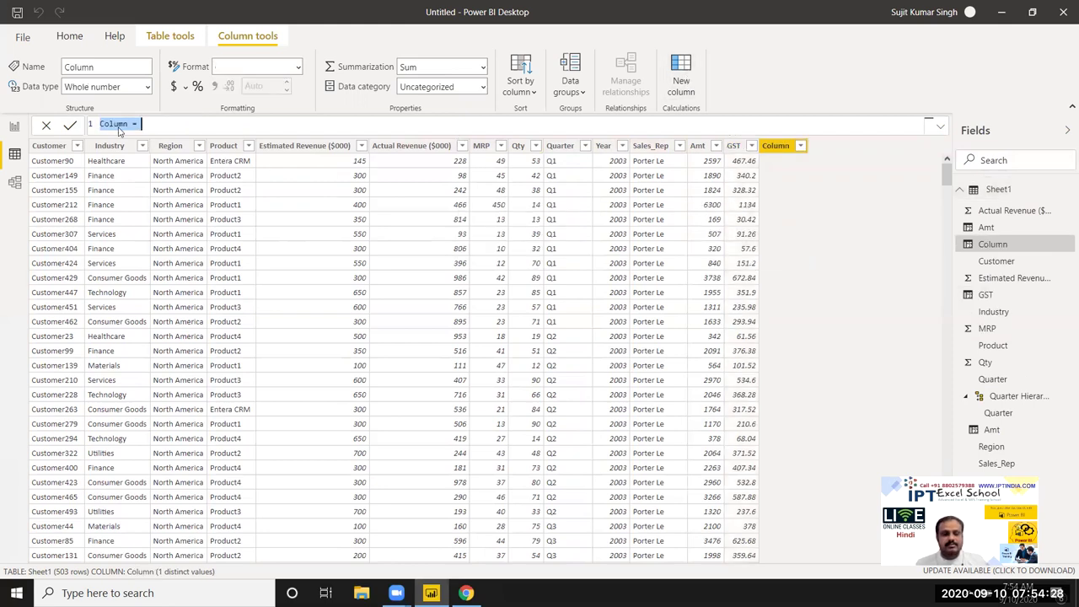
# Create a Total column as [Amt]+Sheet1[GST].
pyautogui.write('Total = ')
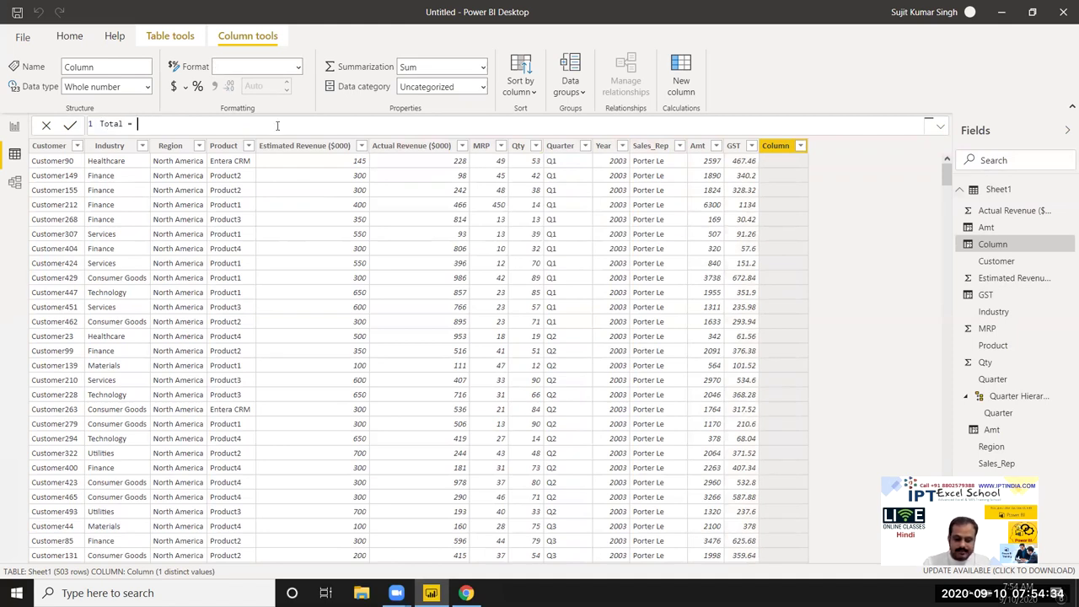
pyautogui.write('[')
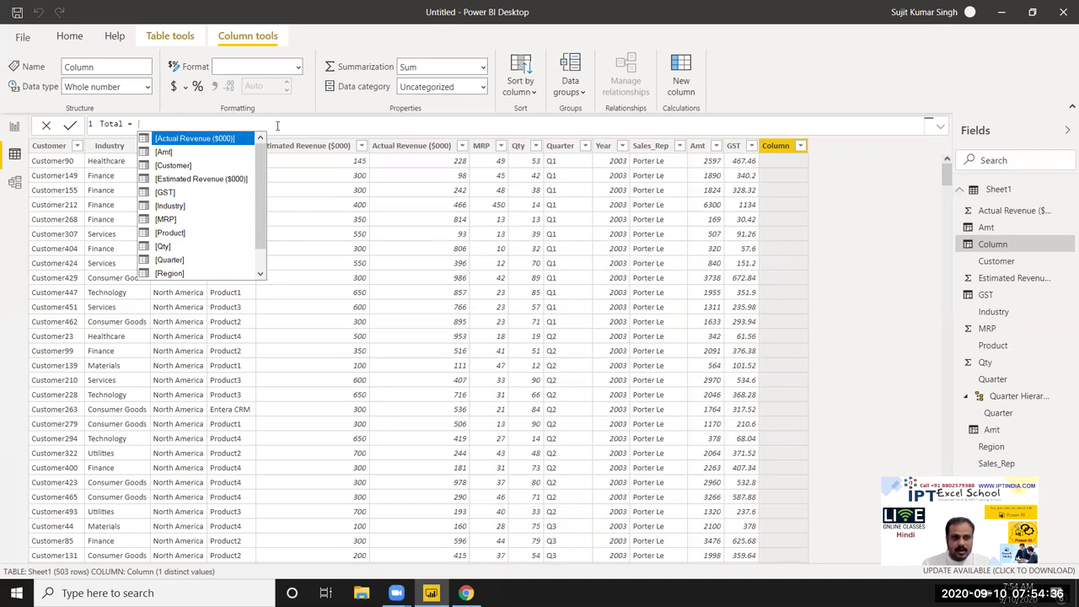
pyautogui.press('Down')
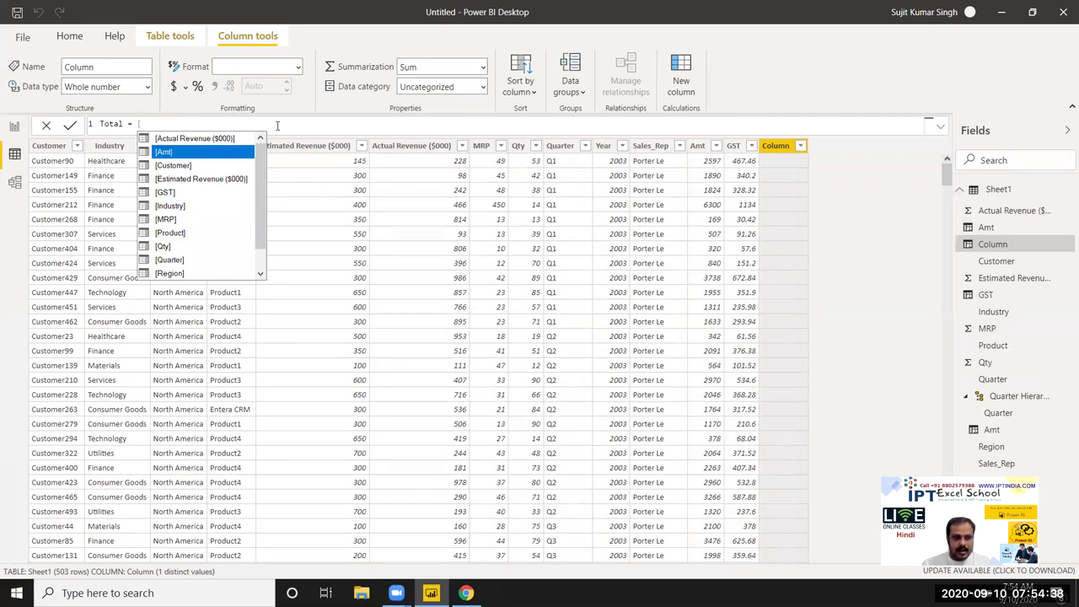
pyautogui.press('Tab')
pyautogui.write('+')
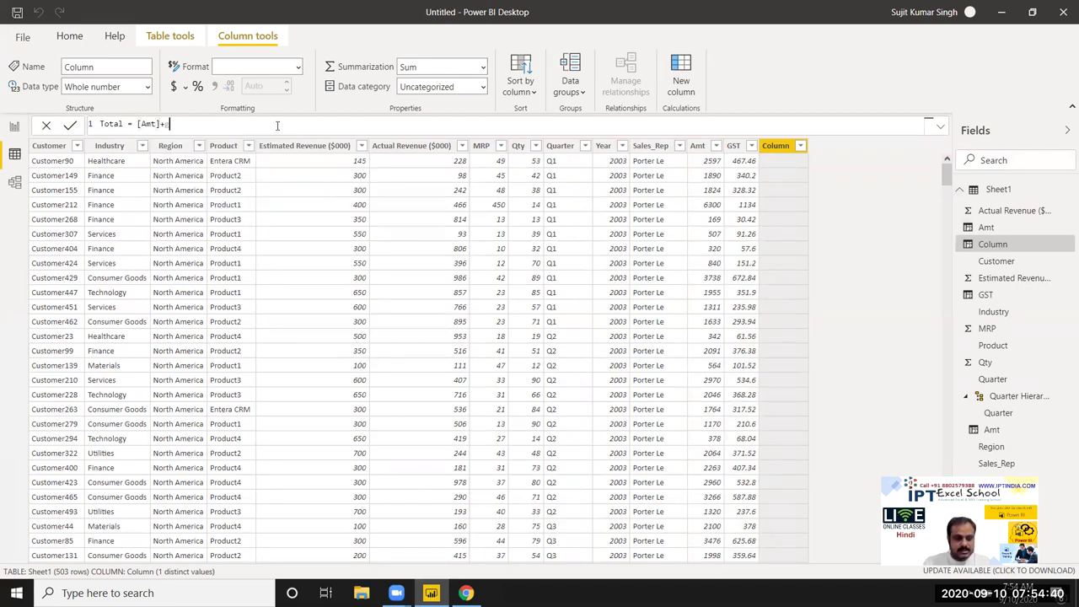
pyautogui.press('Down')
pyautogui.press('Down')
pyautogui.press('Down')
pyautogui.press('Down')
pyautogui.press('Down')
pyautogui.press('Down')
pyautogui.press('Down')
pyautogui.press('Tab')
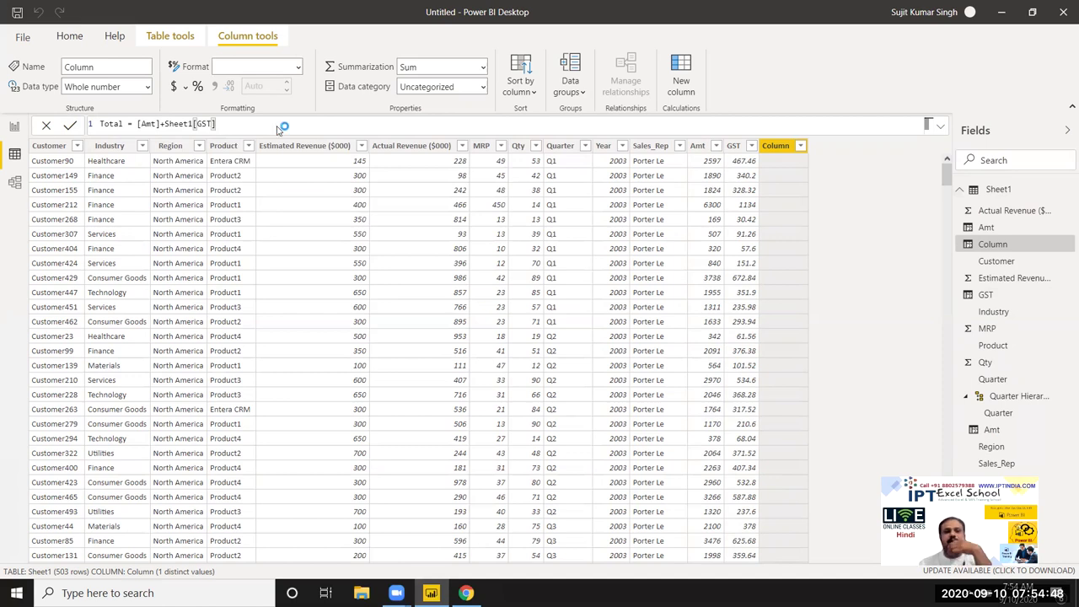
pyautogui.press('Return')
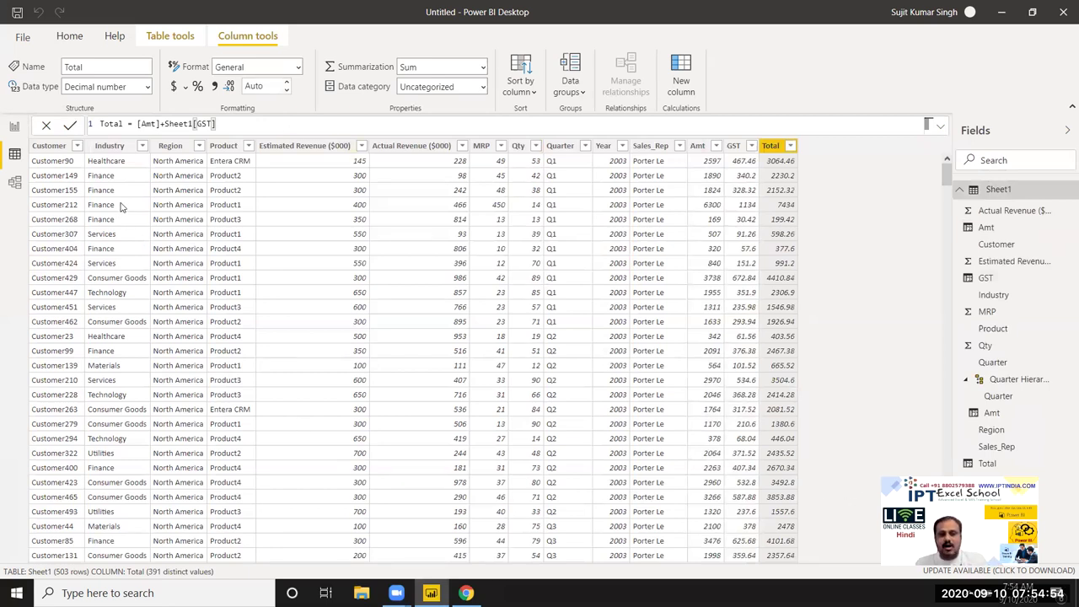
# Wrap the Total formula in ROUND(...,0) to give whole-number totals.
pyautogui.click(137, 124)
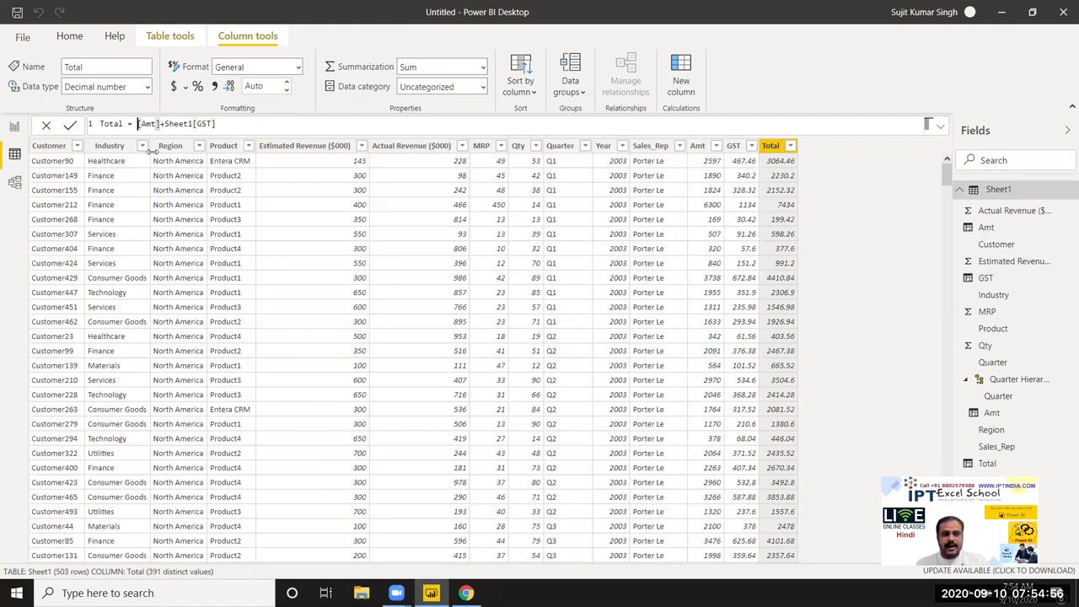
pyautogui.press('Left')
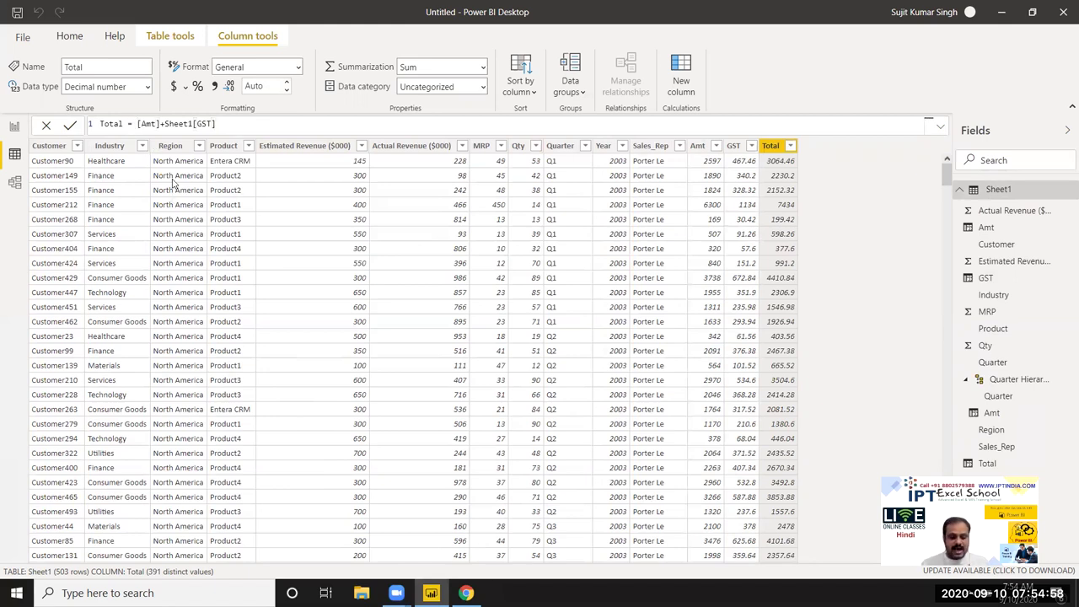
pyautogui.write('roun')
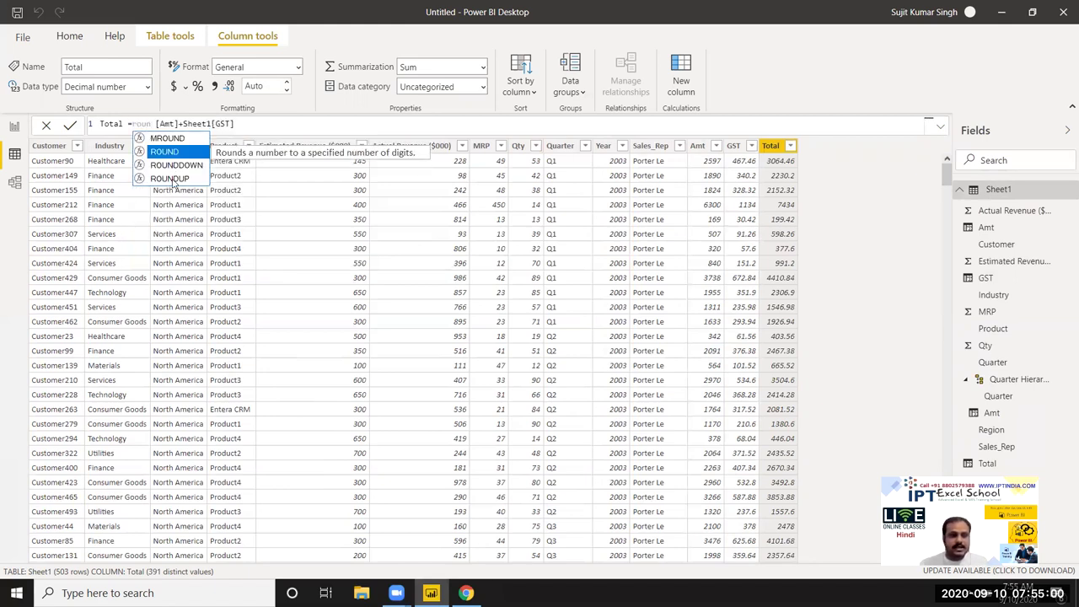
pyautogui.press('Tab')
pyautogui.click(266, 123)
pyautogui.write(',0')
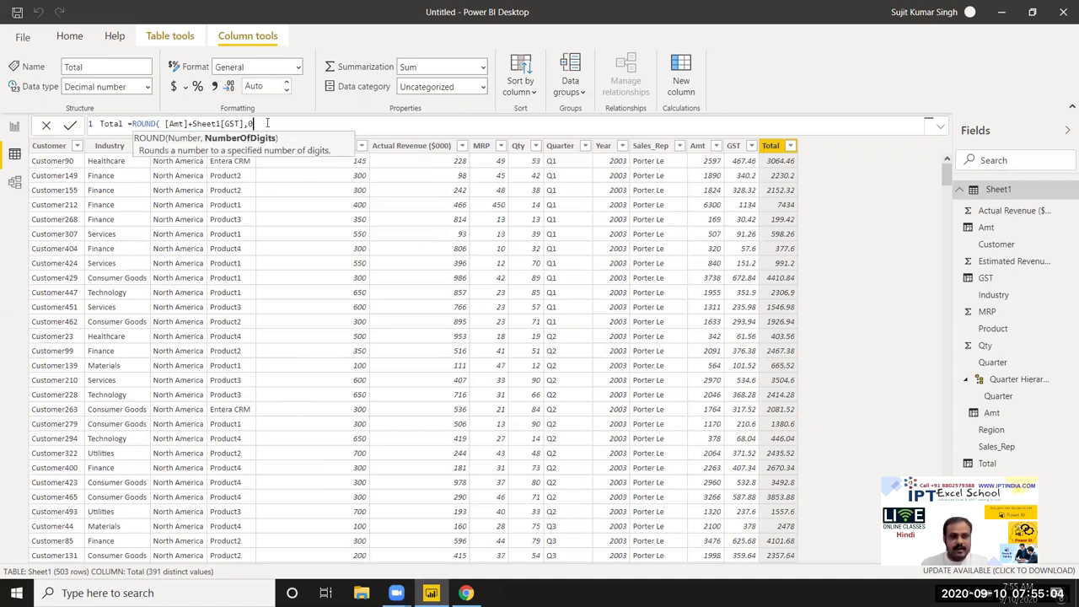
pyautogui.write(')')
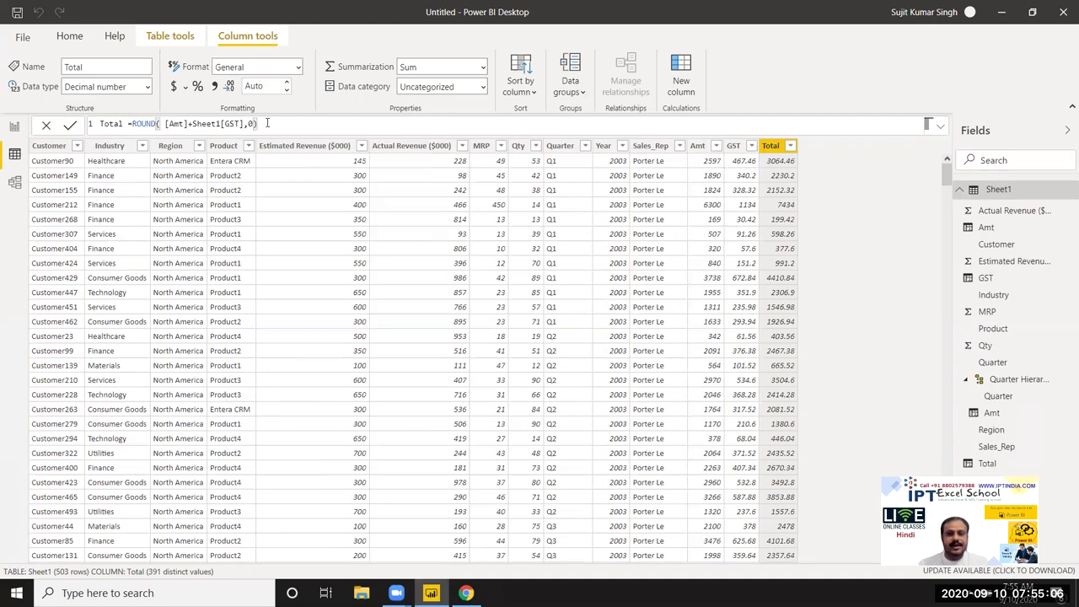
pyautogui.press('Return')
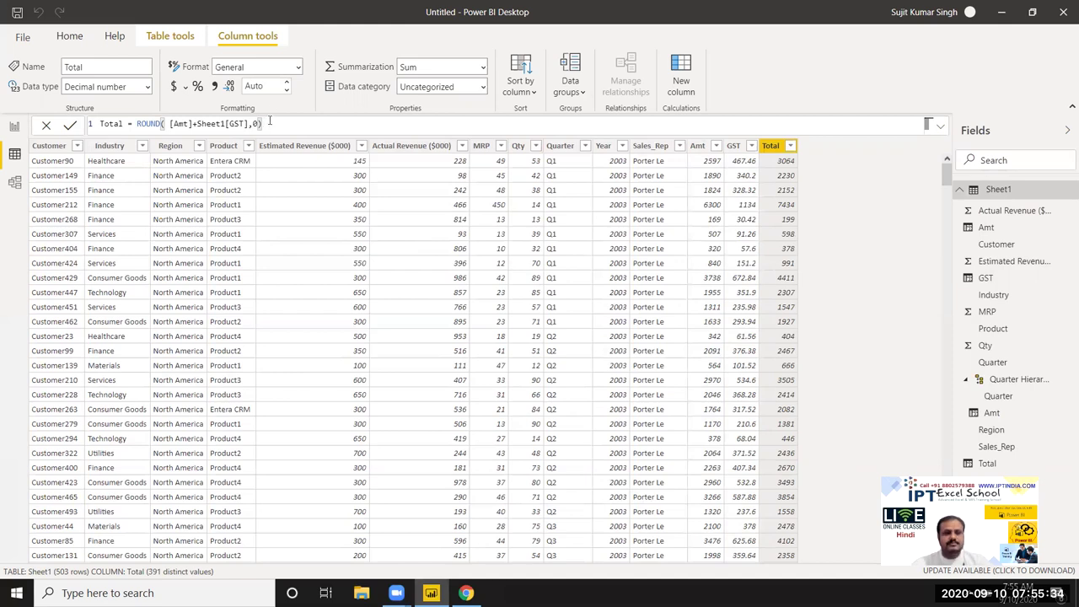
pyautogui.click(231, 148)
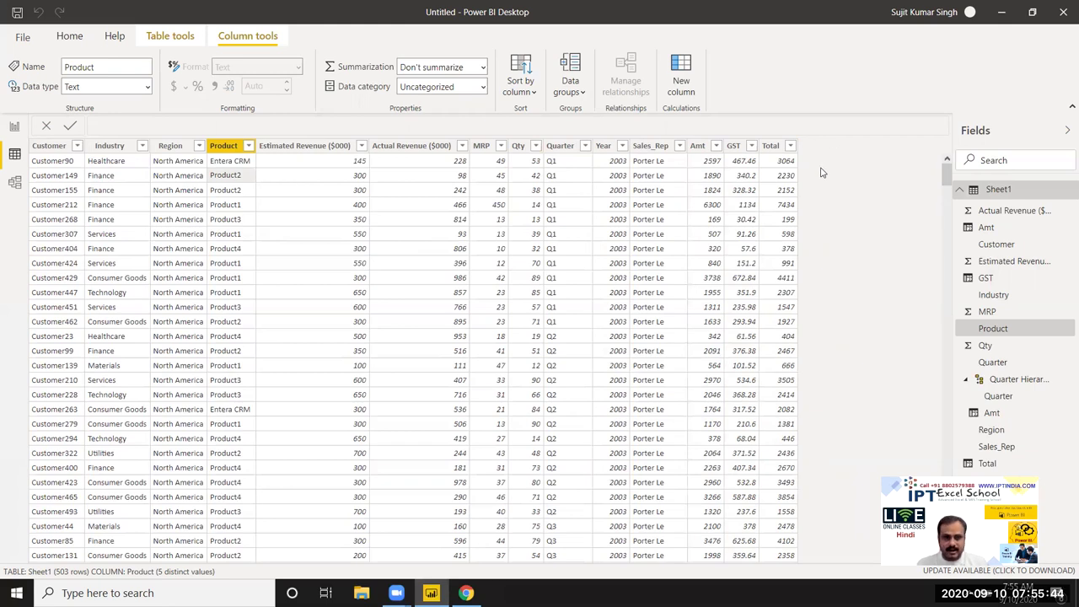
# Start a new entered-data table and name its first column Product.
pyautogui.click(54, 40)
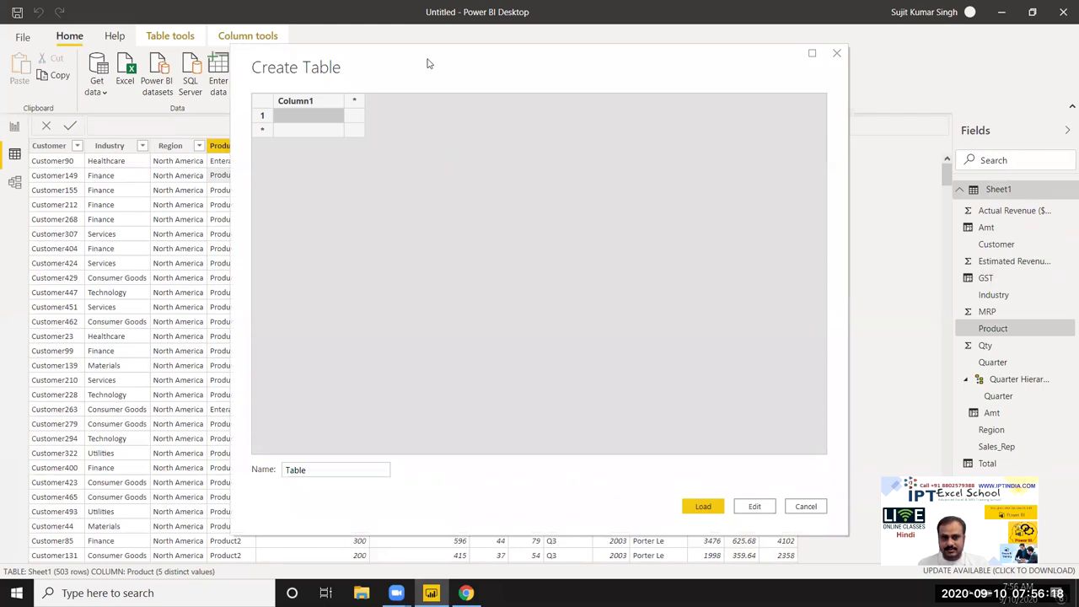
pyautogui.moveTo(430, 64); pyautogui.dragTo(577, 140)
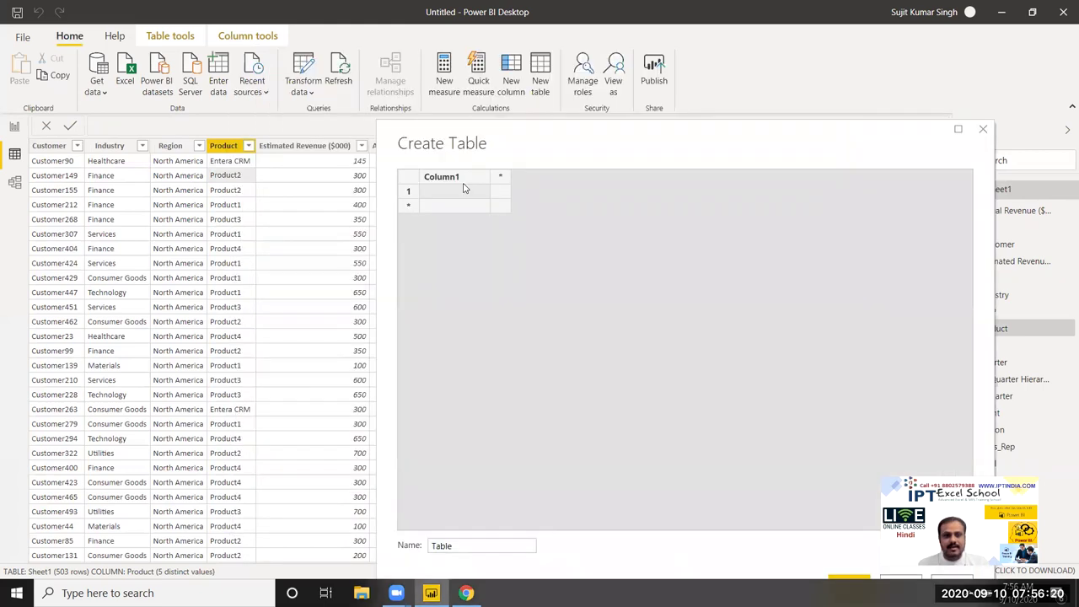
pyautogui.doubleClick(450, 182)
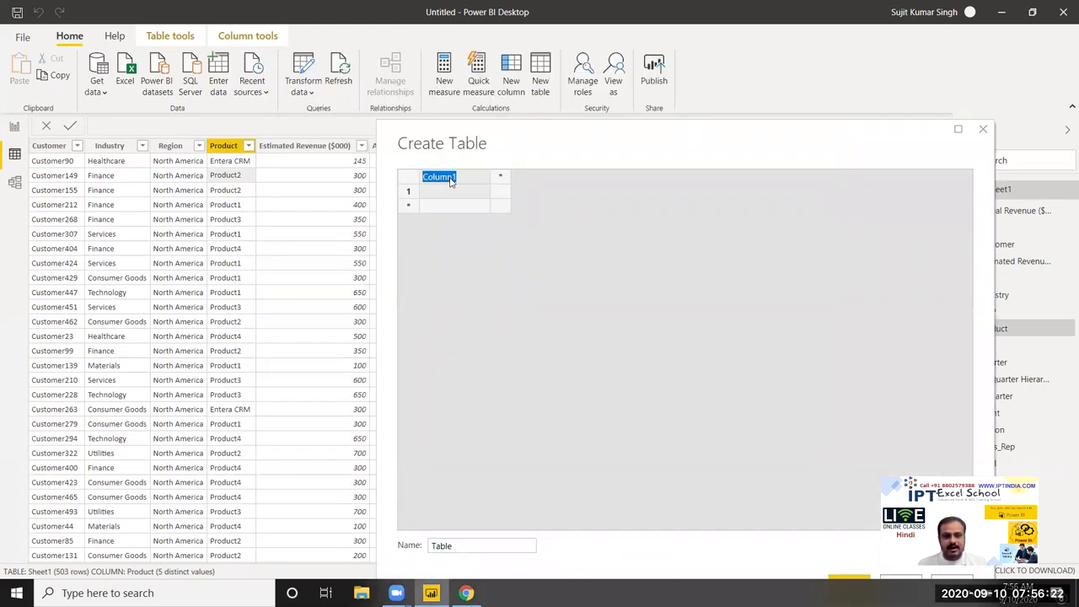
pyautogui.write('Product')
pyautogui.press('Return')
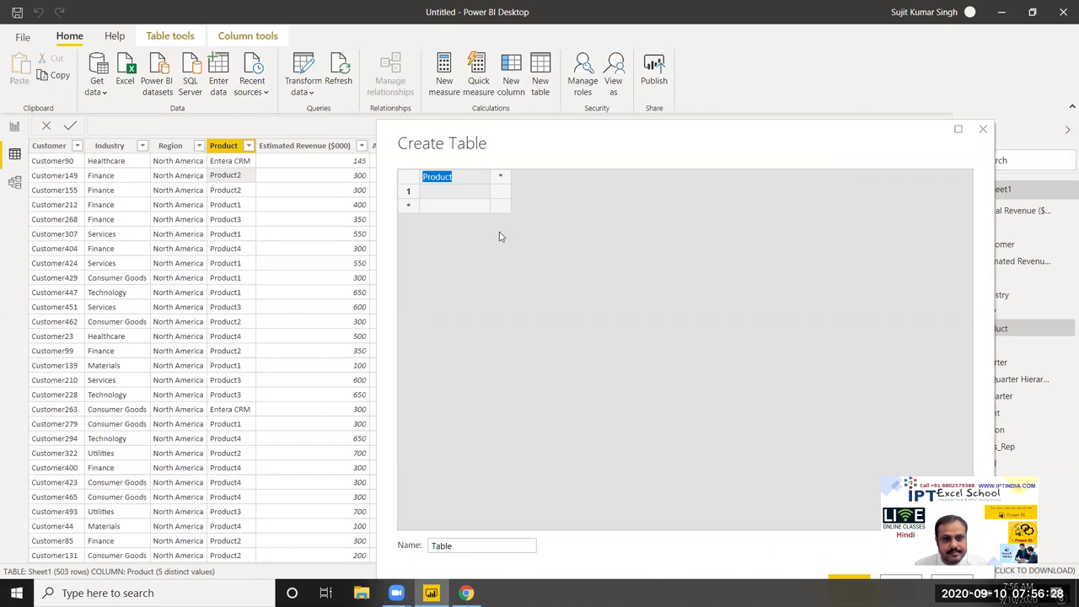
# Enter Entera CRM and Product1 as the first Product rows.
pyautogui.click(456, 196)
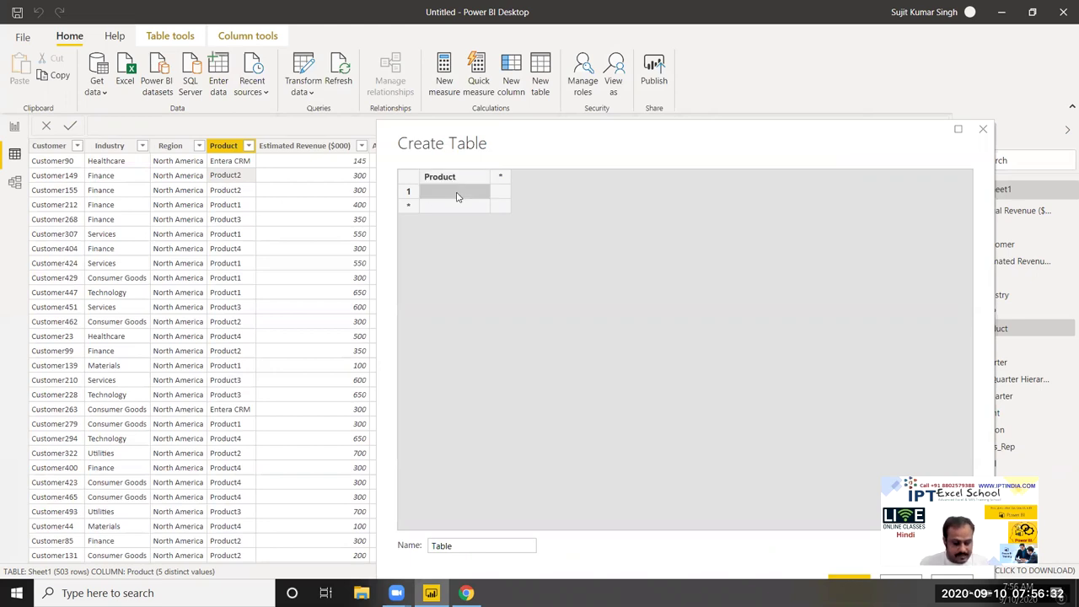
pyautogui.write('Entera')
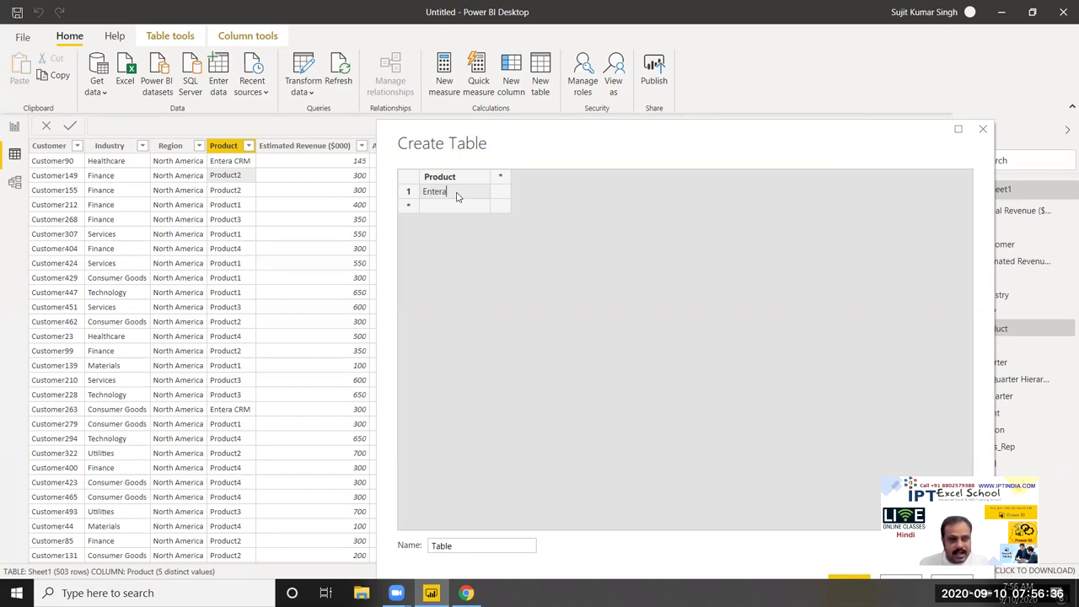
pyautogui.write(' CRM')
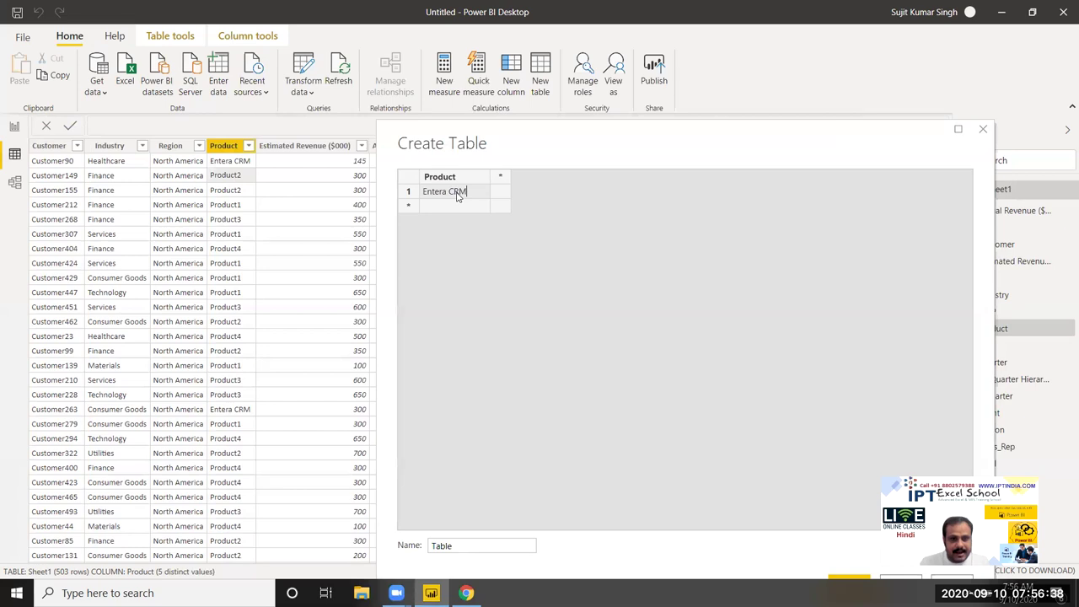
pyautogui.press('Return')
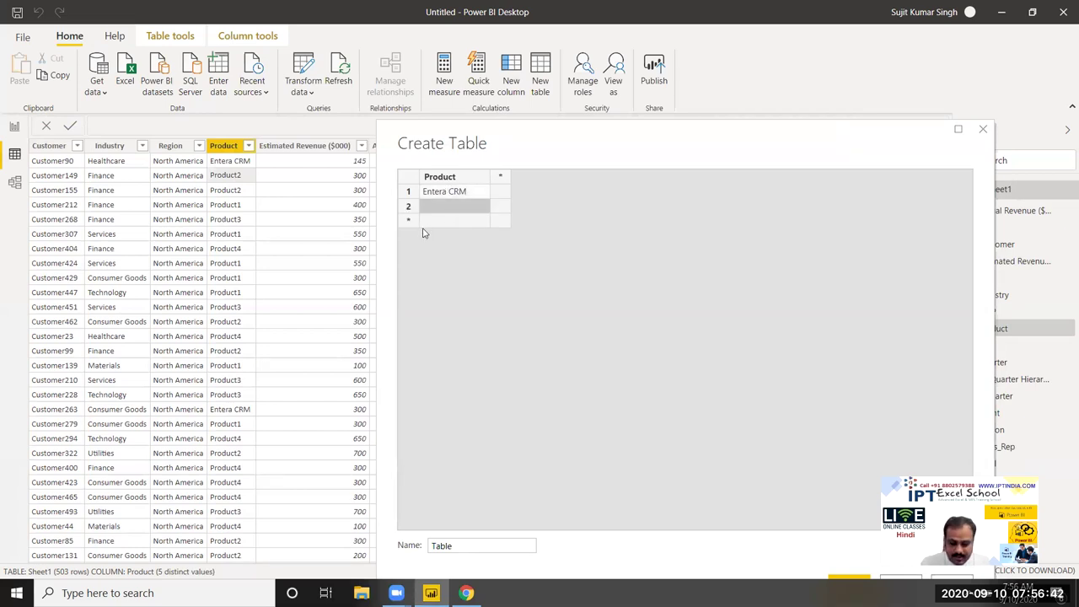
pyautogui.write('P')
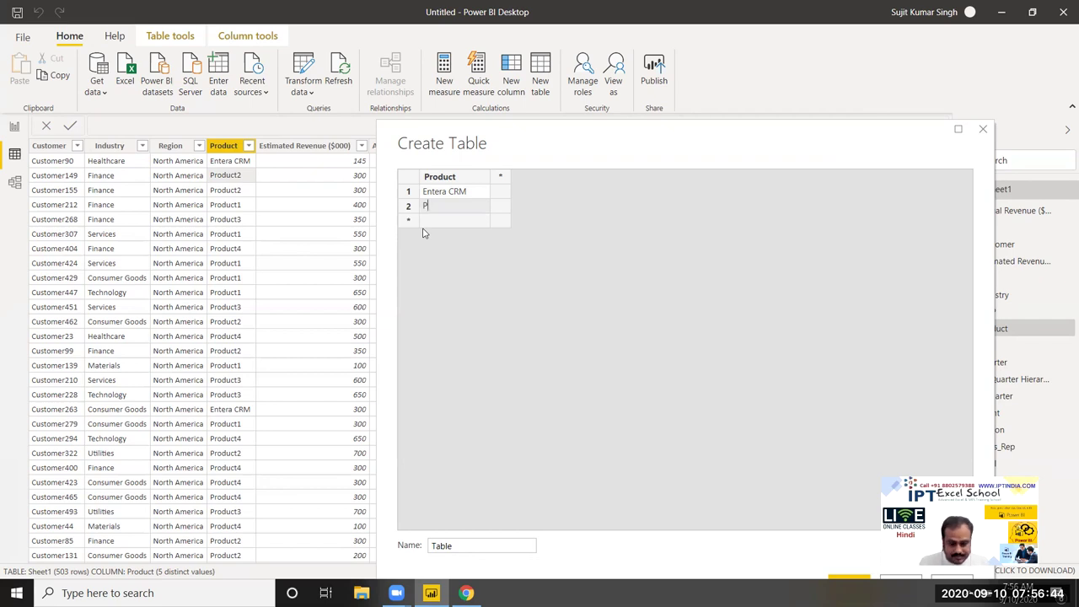
pyautogui.write('roduct1')
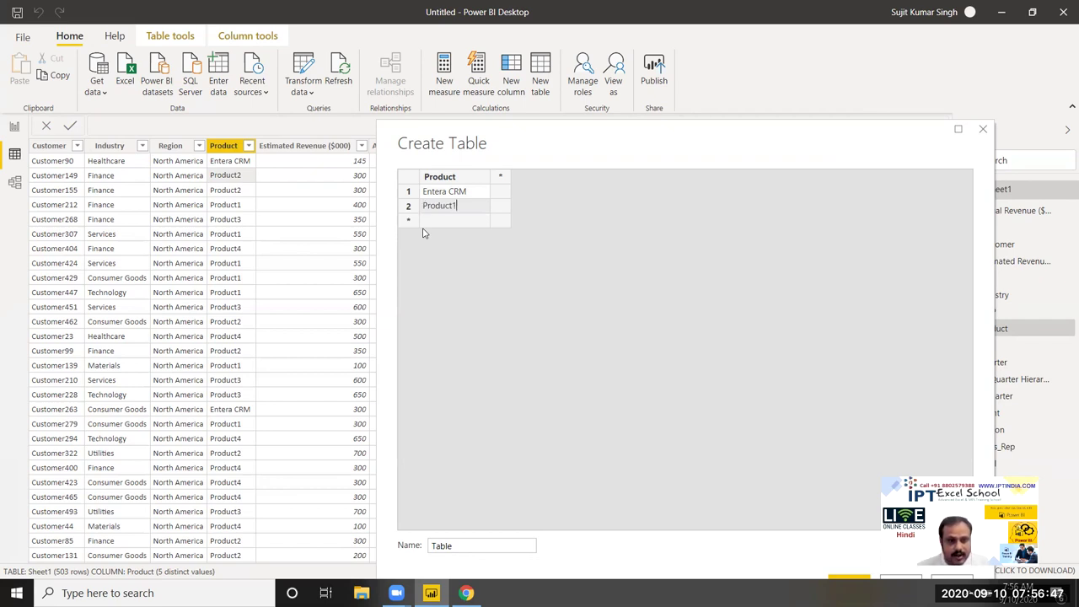
pyautogui.press('Return')
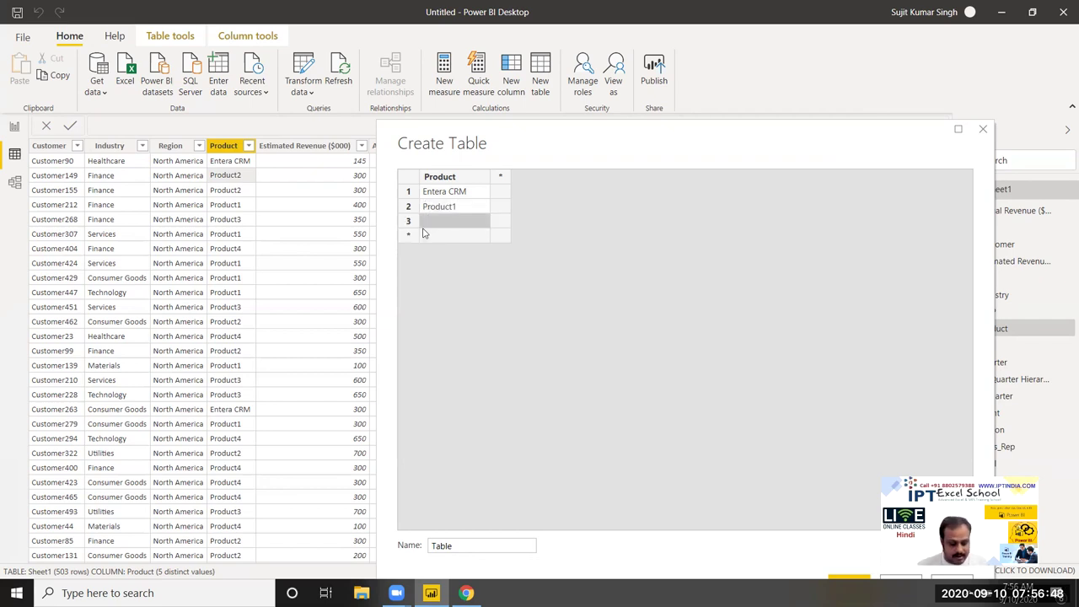
pyautogui.write('Product2')
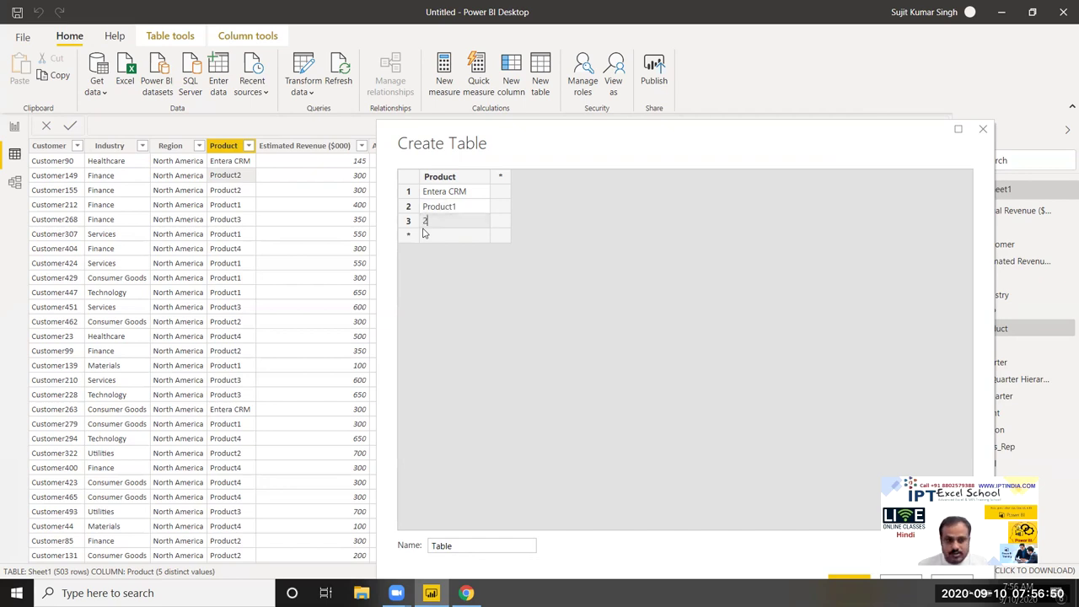
pyautogui.press('Escape')
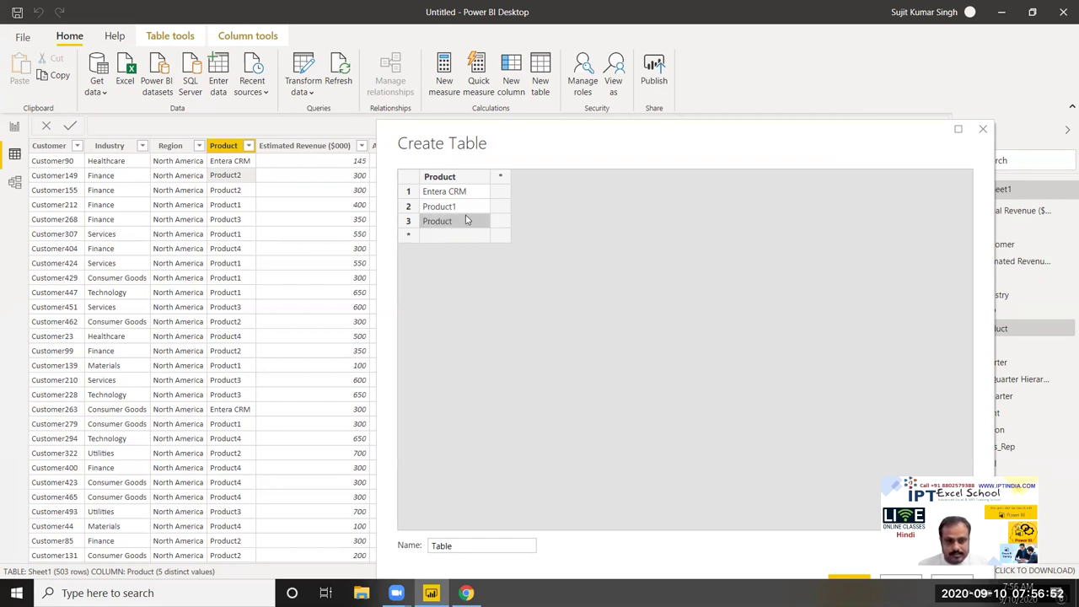
# Add Product2, Product3 and Product4 as the next Product rows.
pyautogui.click(463, 222)
pyautogui.click(463, 222)
pyautogui.write('2')
pyautogui.press('Return')
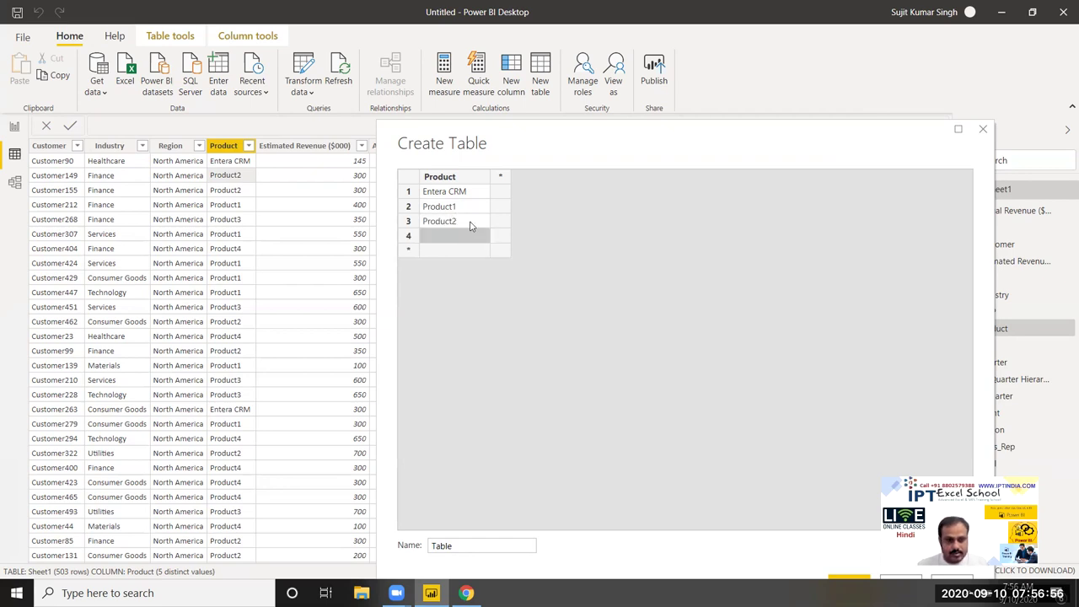
pyautogui.click(465, 236)
pyautogui.write('Product')
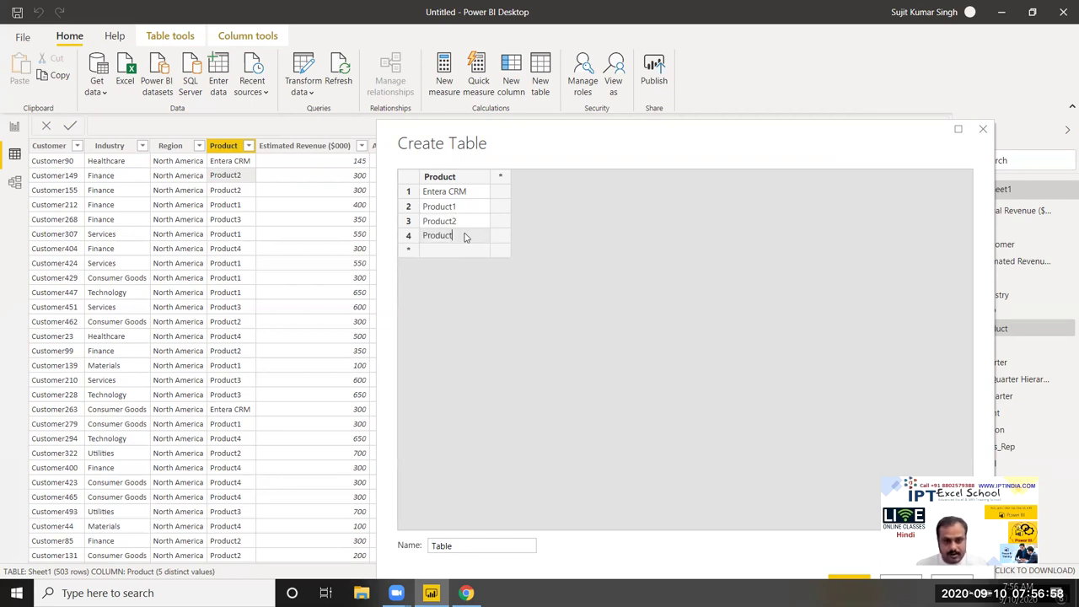
pyautogui.write('3')
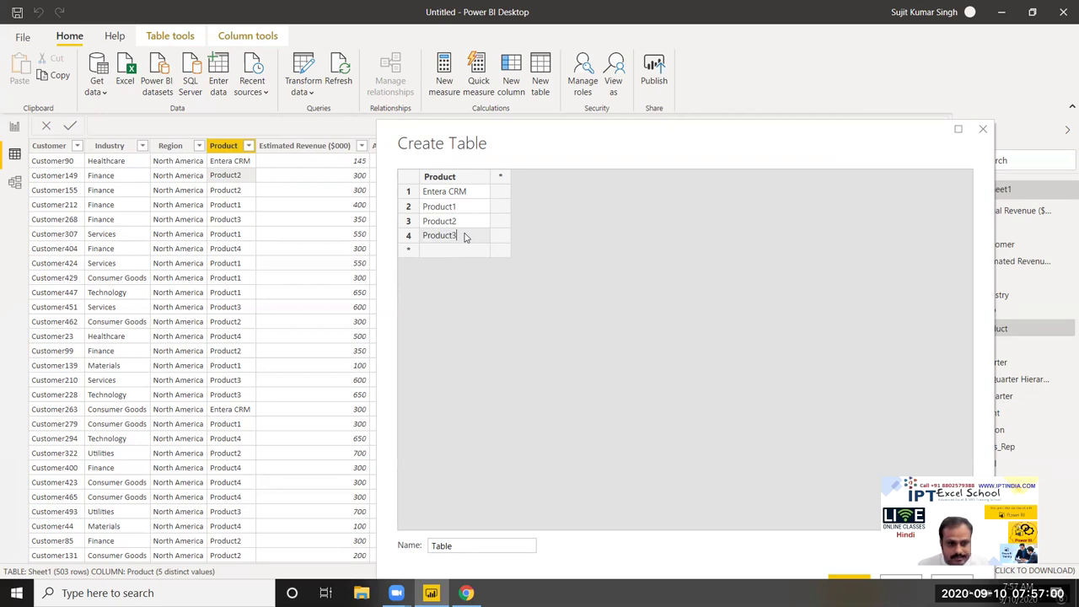
pyautogui.press('Return')
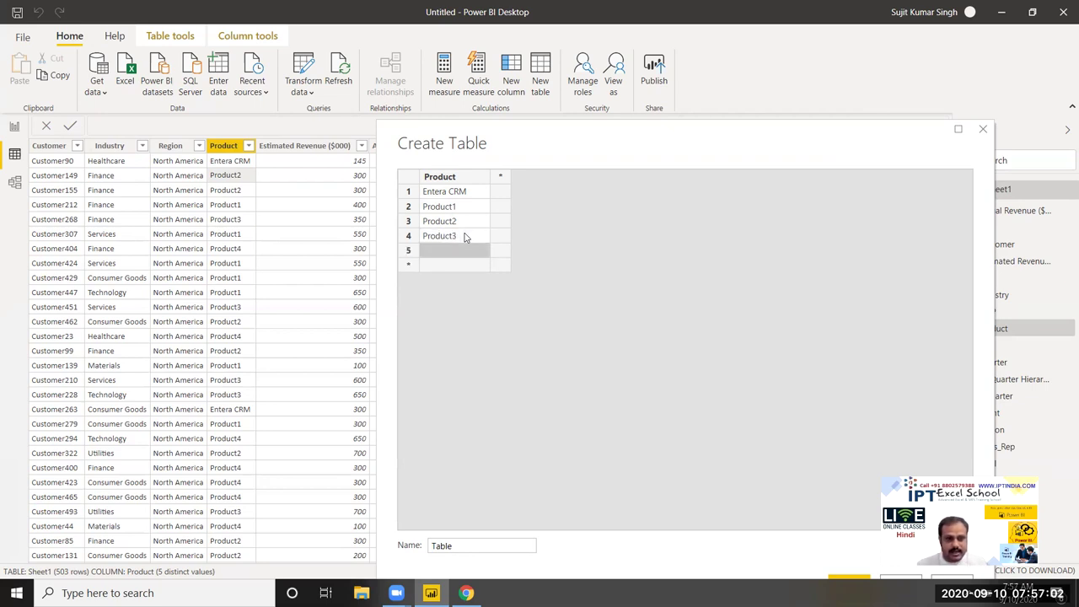
pyautogui.click(460, 251)
pyautogui.write('Product4')
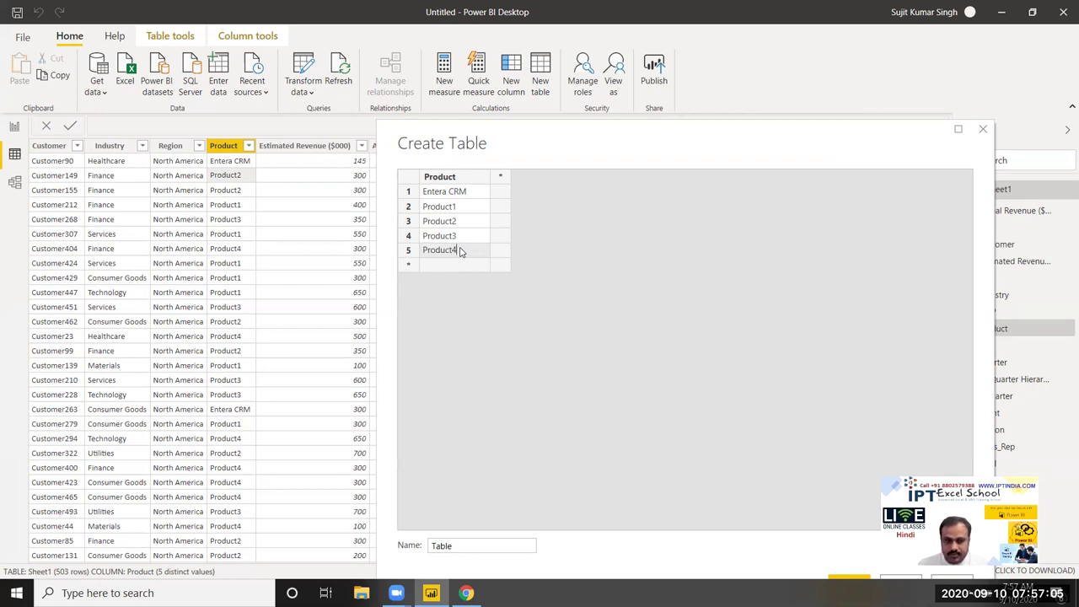
pyautogui.press('Return')
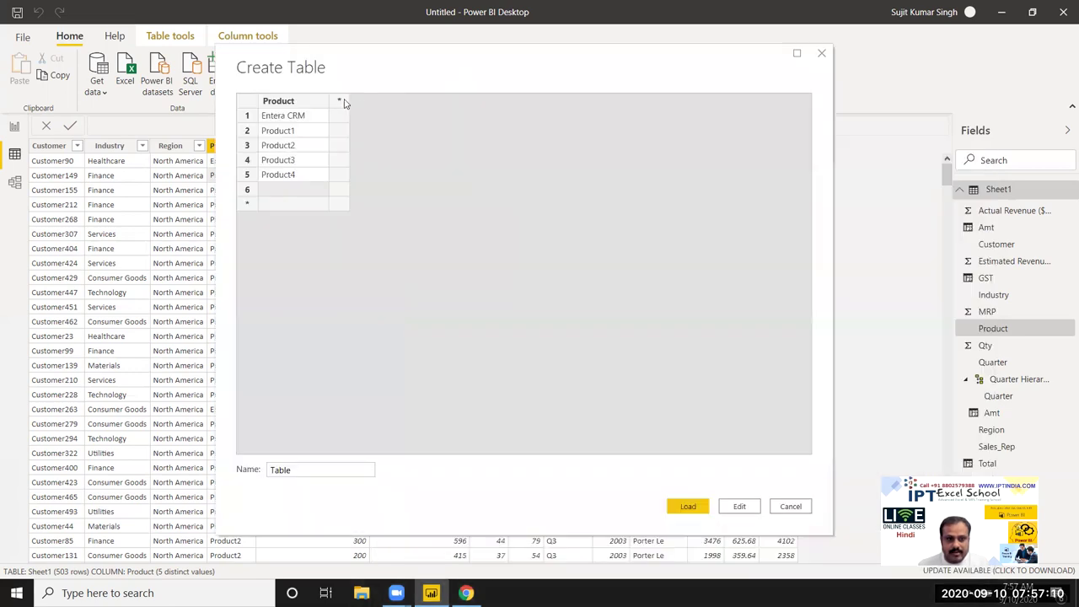
# Add a DIS column with discounts 0.02 for Entera CRM and 0.03 for Product1.
pyautogui.click(350, 101)
pyautogui.doubleClick(353, 103)
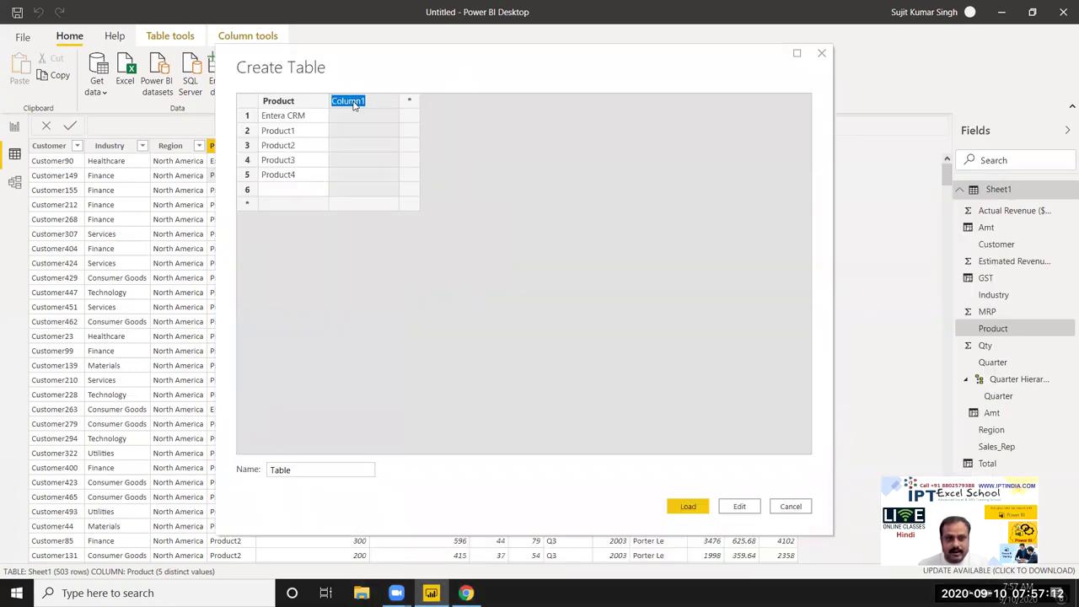
pyautogui.write('DIS')
pyautogui.click(346, 114)
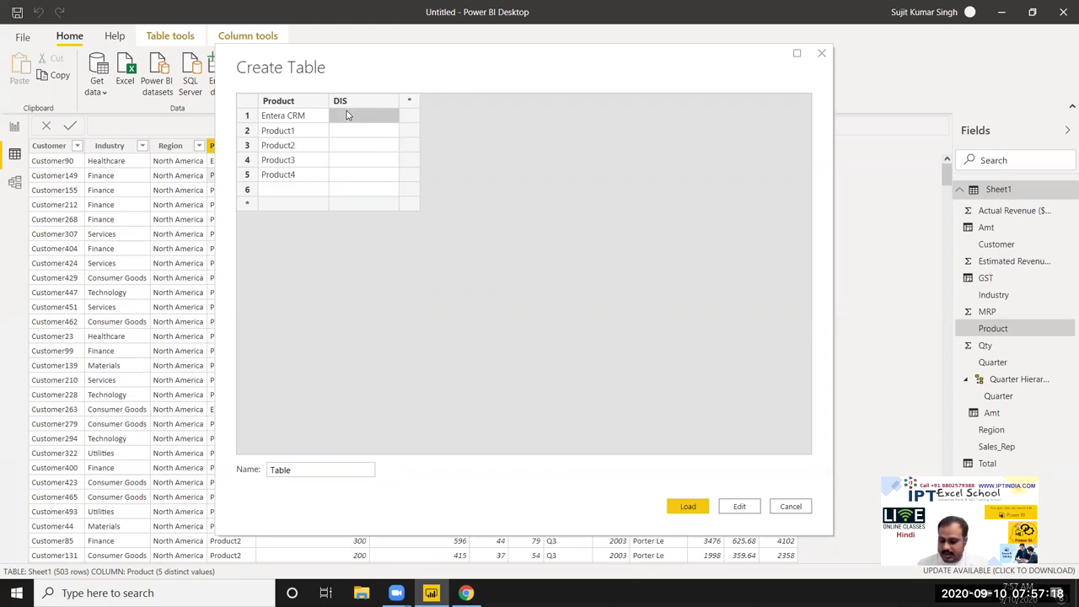
pyautogui.write('0.02')
pyautogui.press('Return')
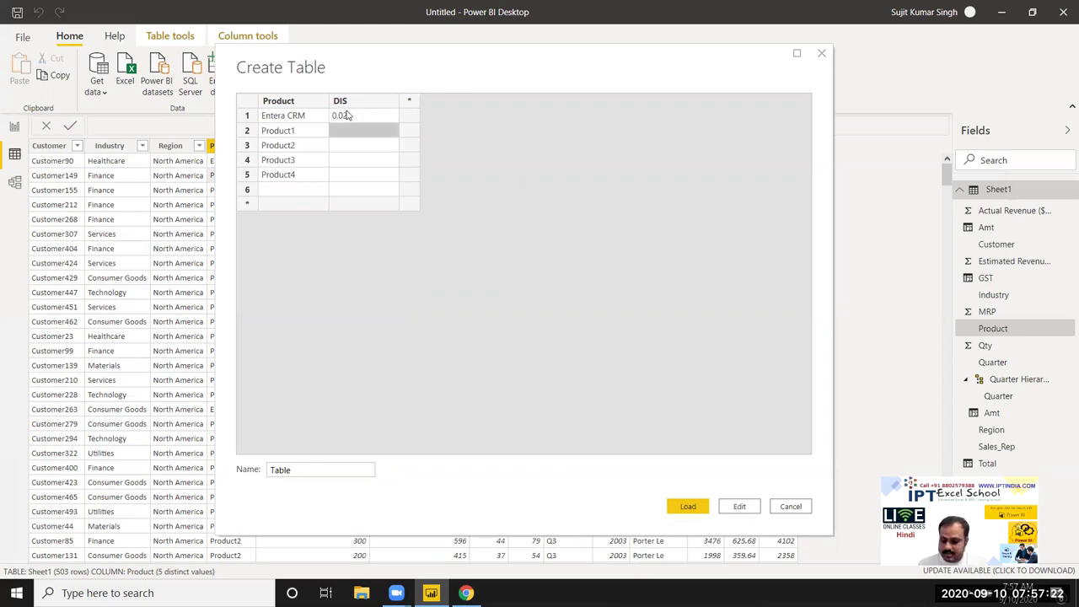
pyautogui.write('0.03')
pyautogui.press('Return')
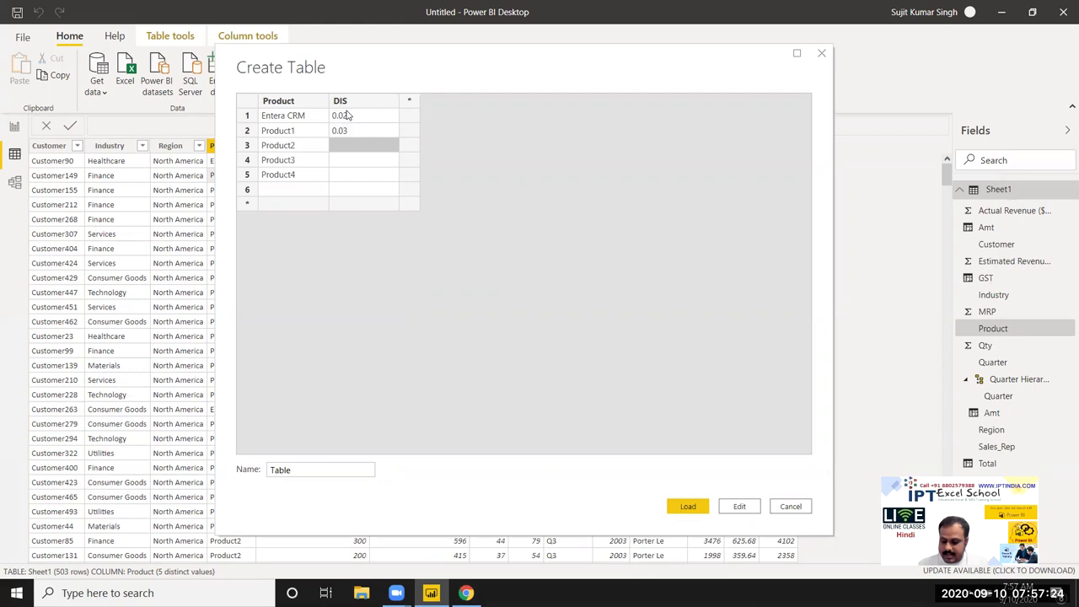
# Enter discounts 0.025, 0.04 and 0.05 for Product2, Product3 and Product4.
pyautogui.write('0.25')
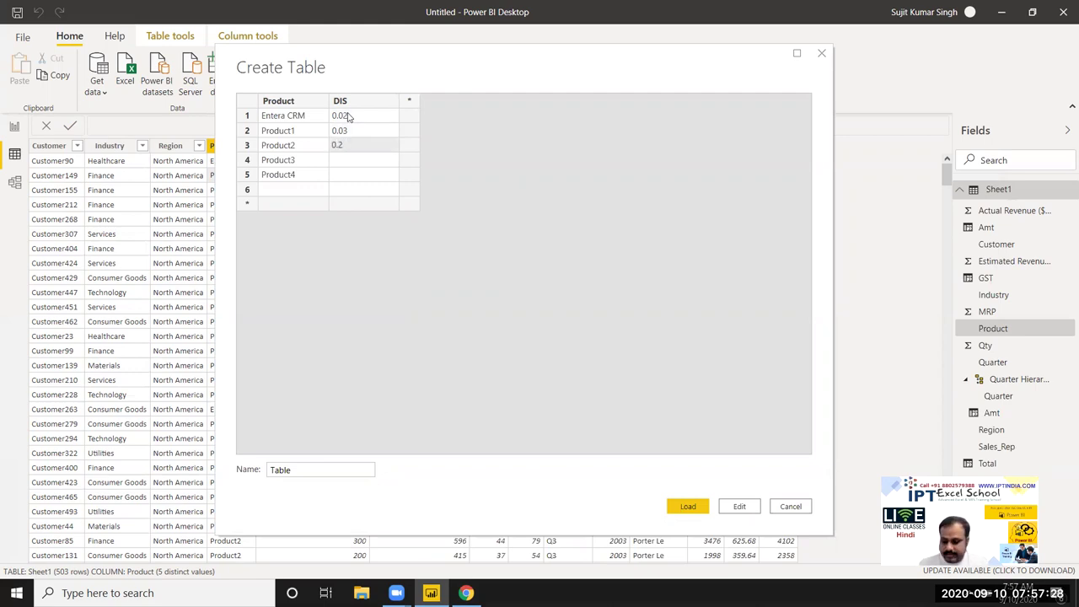
pyautogui.press('Return')
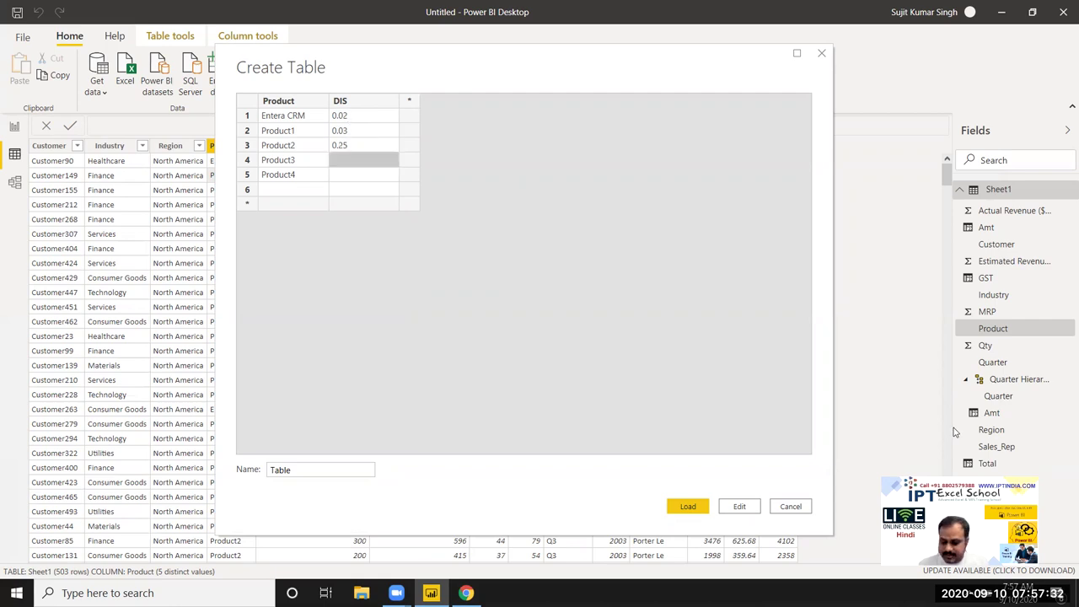
pyautogui.press('Up')
pyautogui.write('0.025')
pyautogui.press('Return')
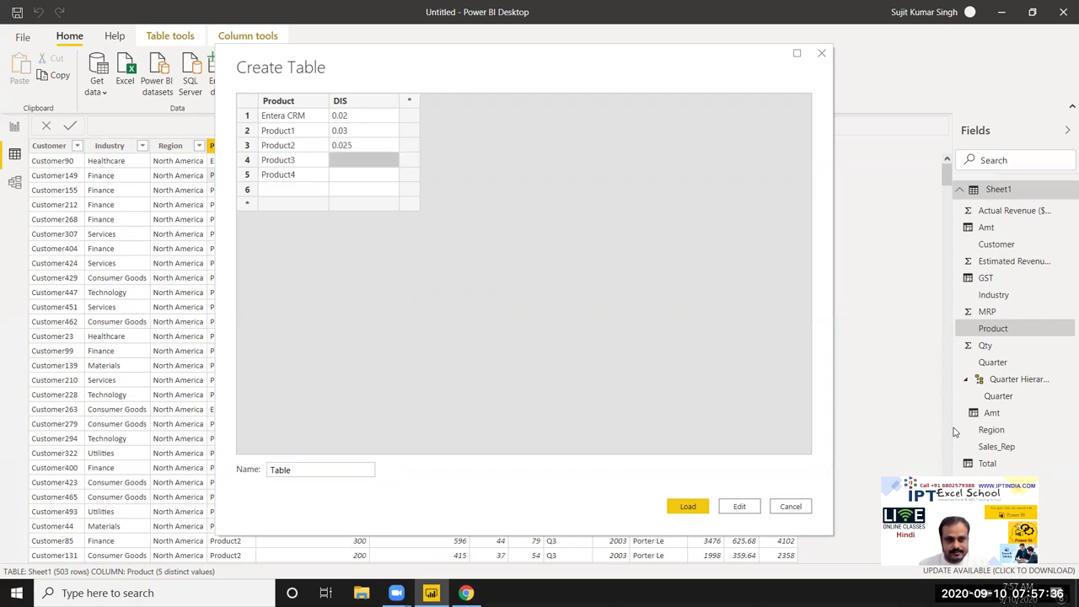
pyautogui.write('0.')
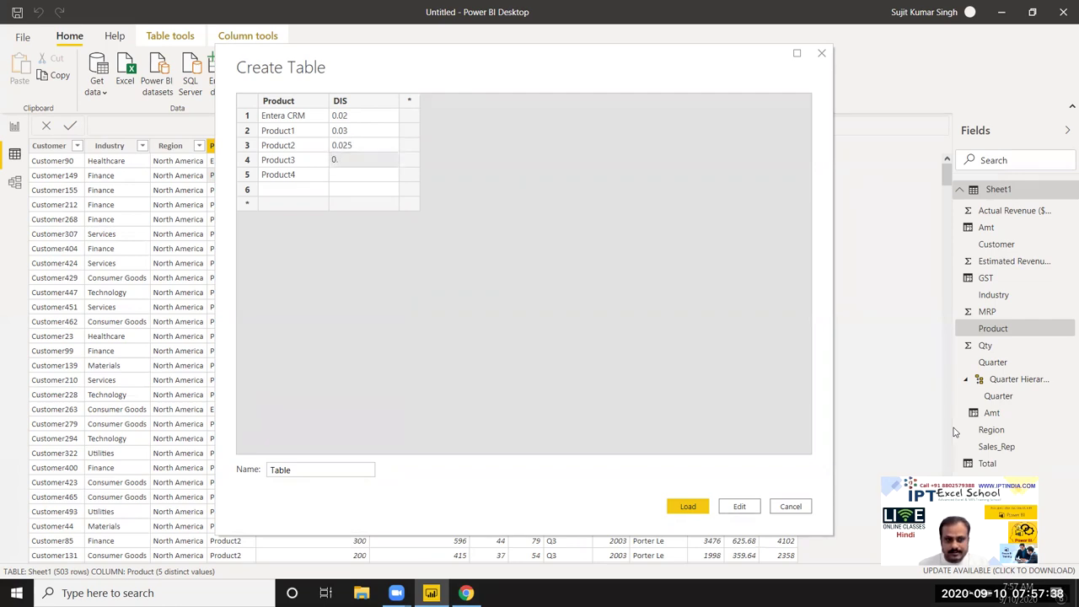
pyautogui.write('04')
pyautogui.press('Return')
pyautogui.write('0')
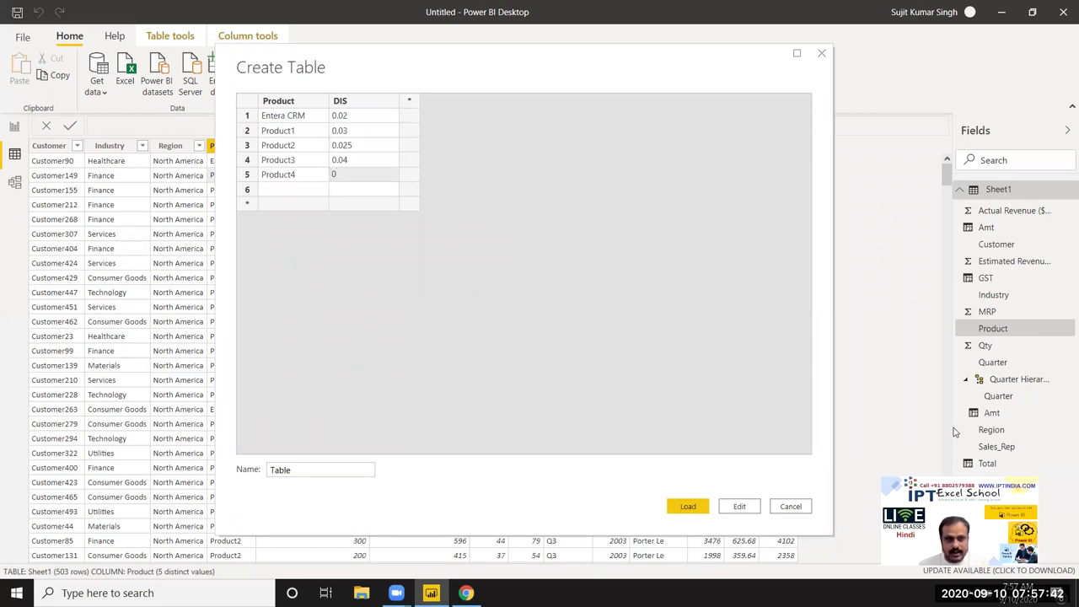
pyautogui.write('5')
pyautogui.press('Return')
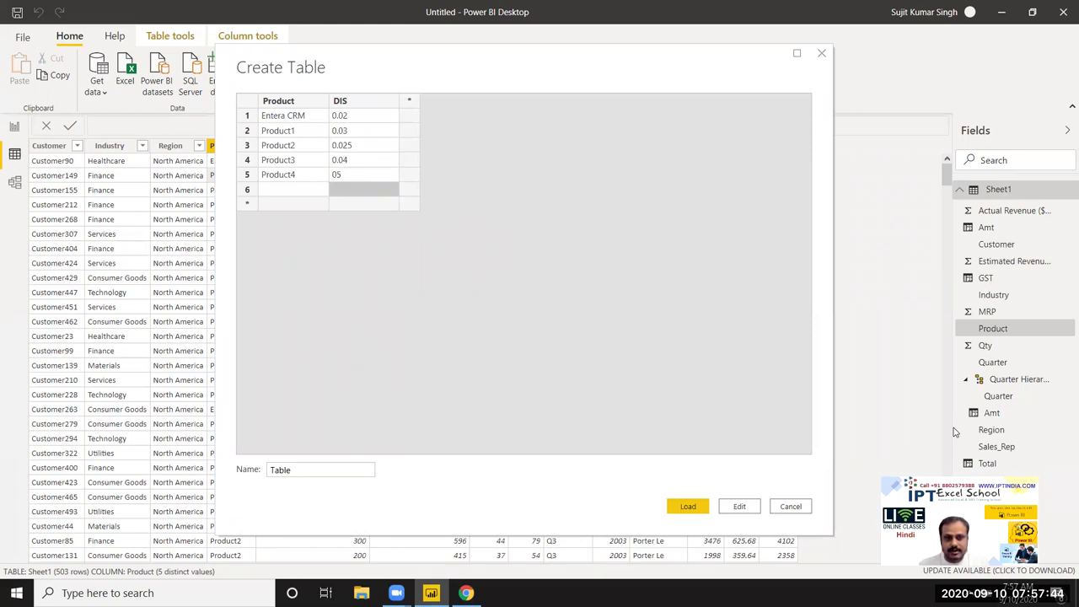
pyautogui.press('Up')
pyautogui.write('0.0')
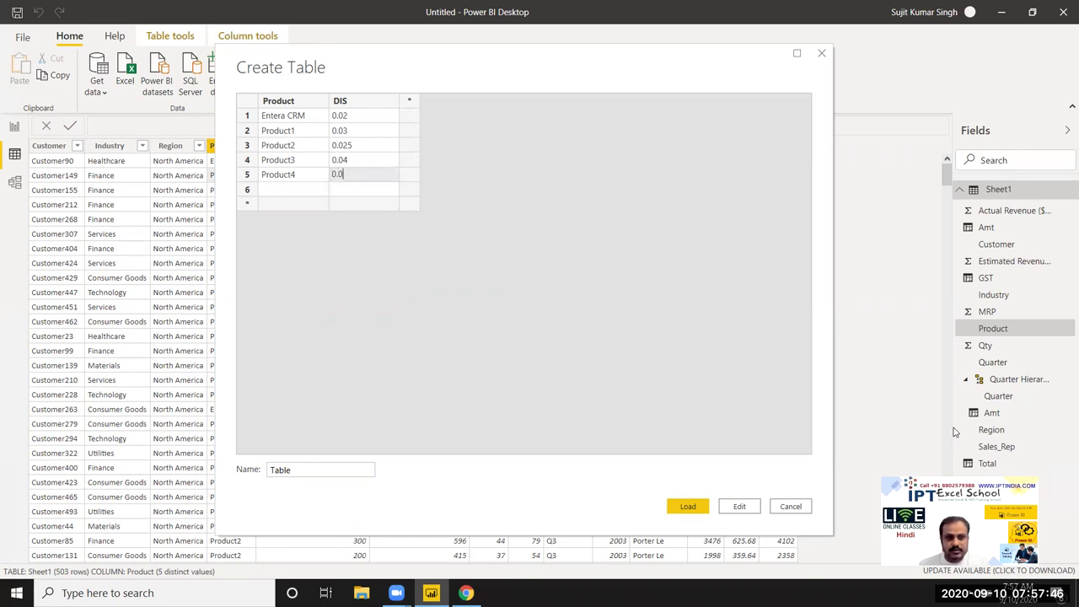
pyautogui.write('5')
pyautogui.press('Return')
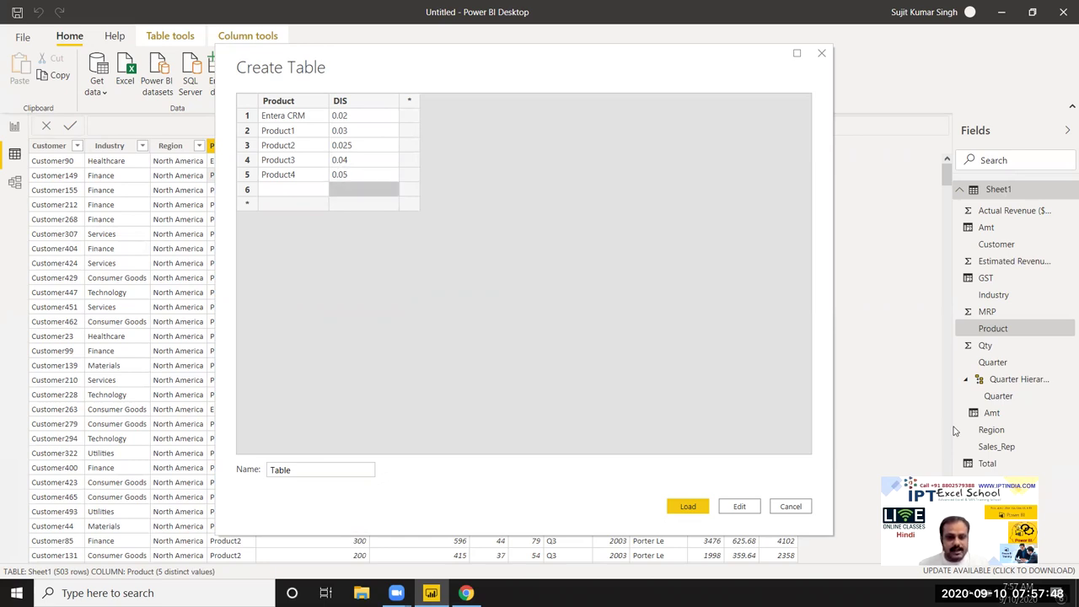
# Name the table DIS and load it into the model.
pyautogui.doubleClick(279, 469)
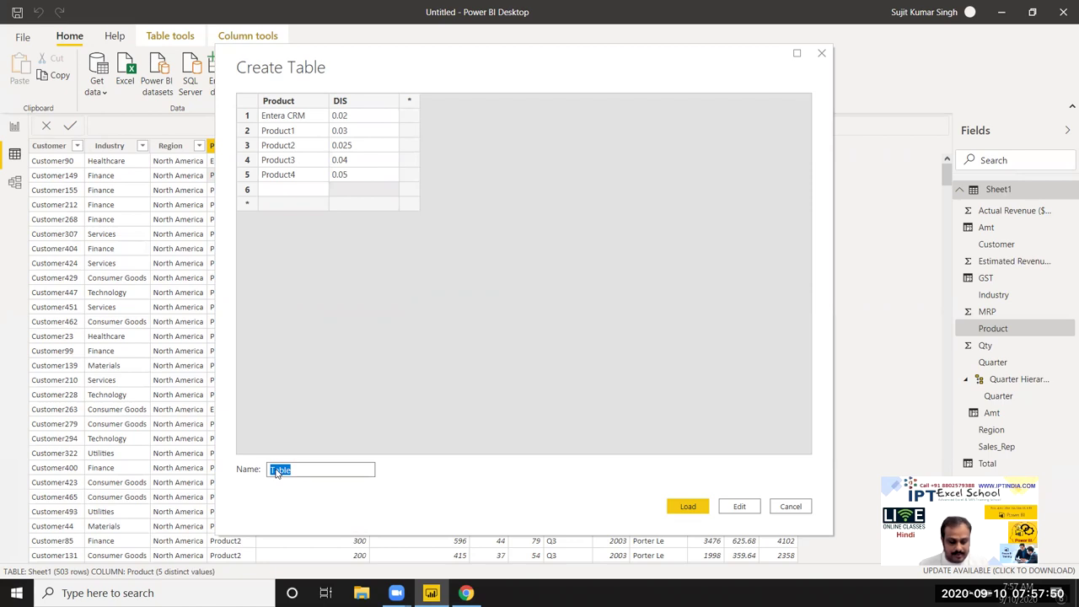
pyautogui.write('DiS')
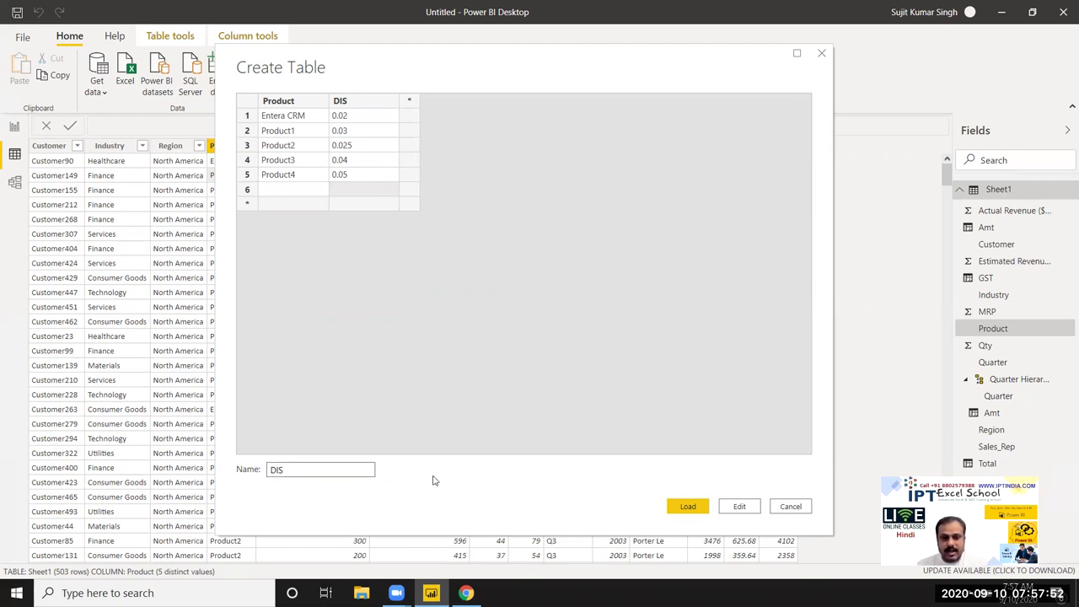
pyautogui.click(704, 508)
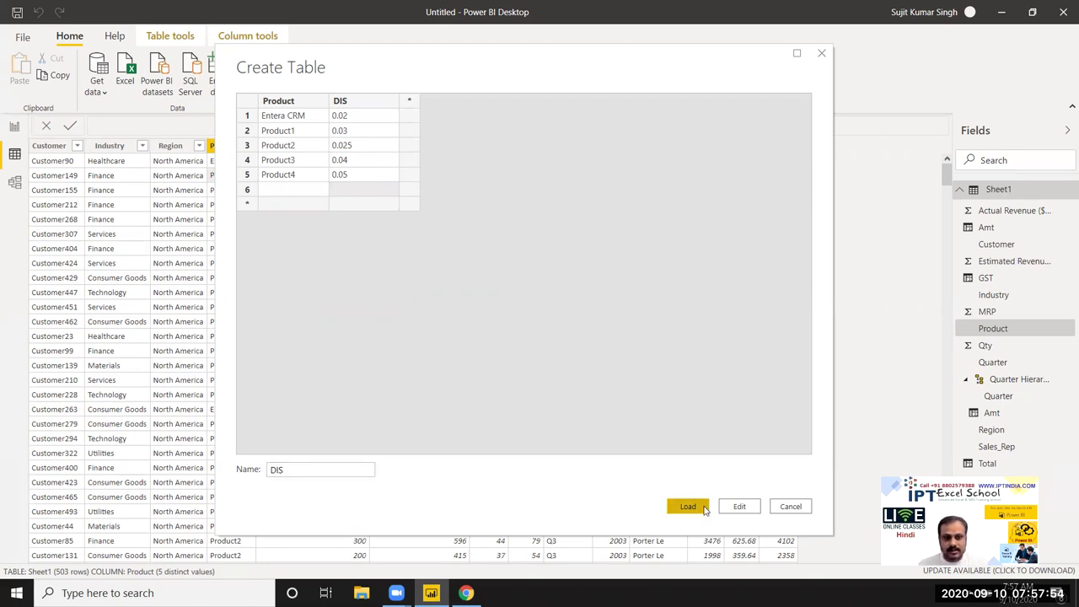
pyautogui.click(704, 507)
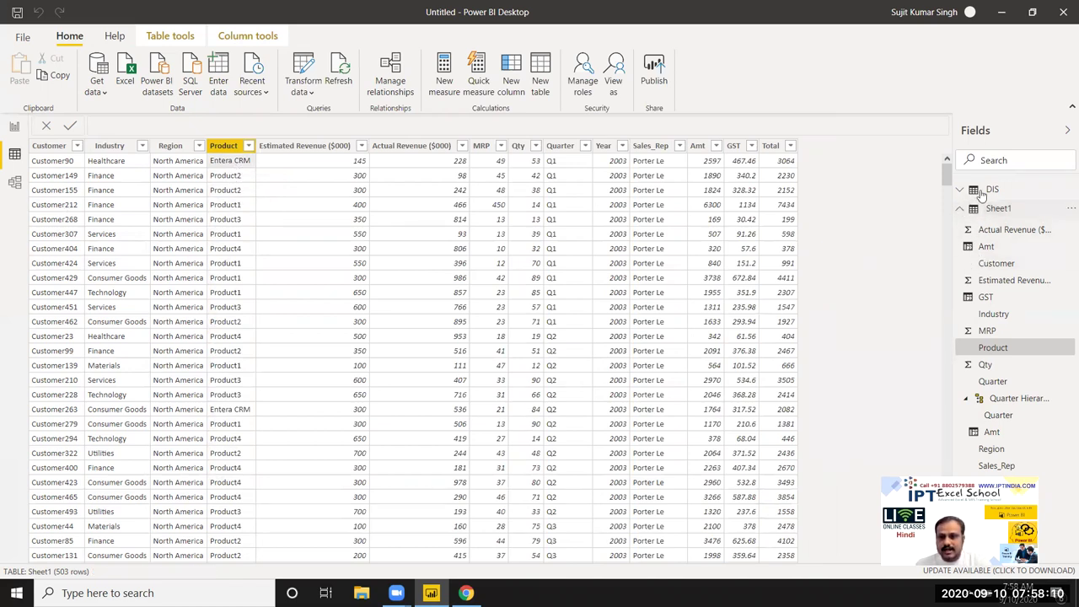
pyautogui.click(962, 209)
pyautogui.click(986, 190)
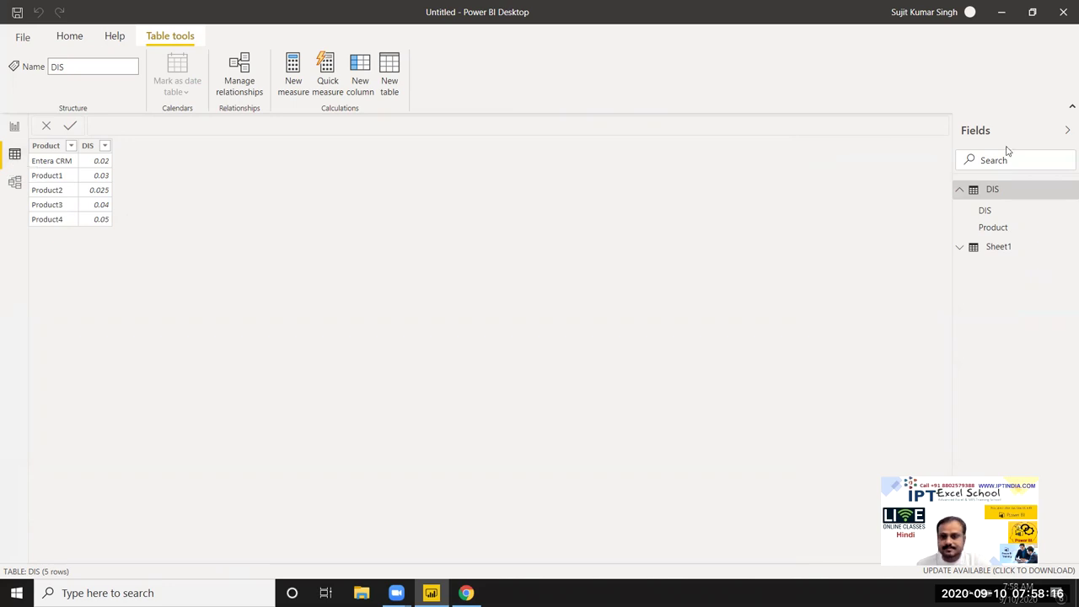
pyautogui.click(1009, 251)
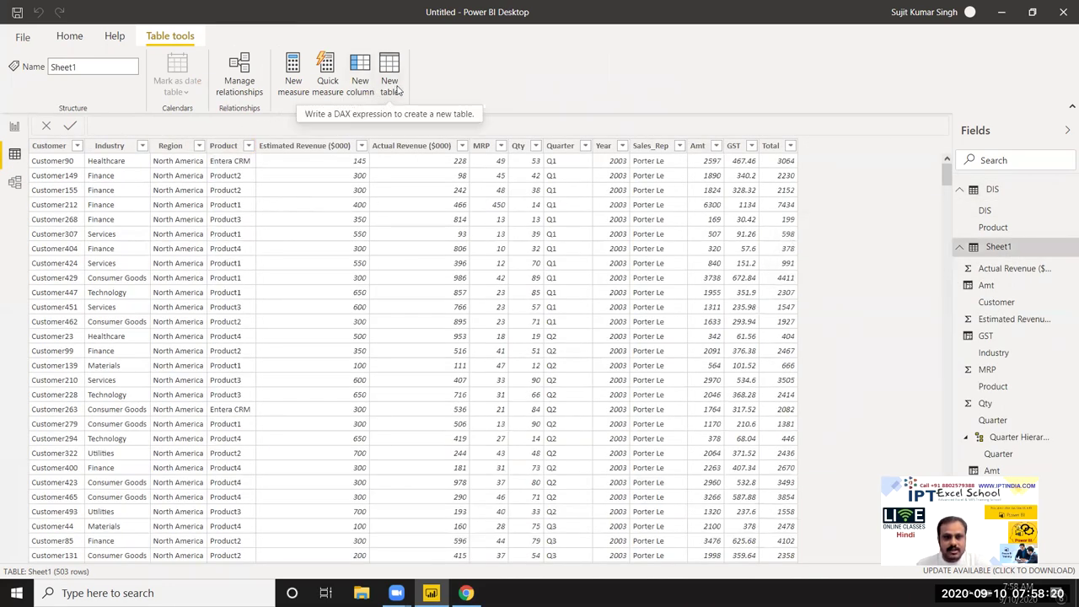
# Add a DIS% column starting LOOKUPVALUE with DIS[DIS] as the result column.
pyautogui.click(355, 91)
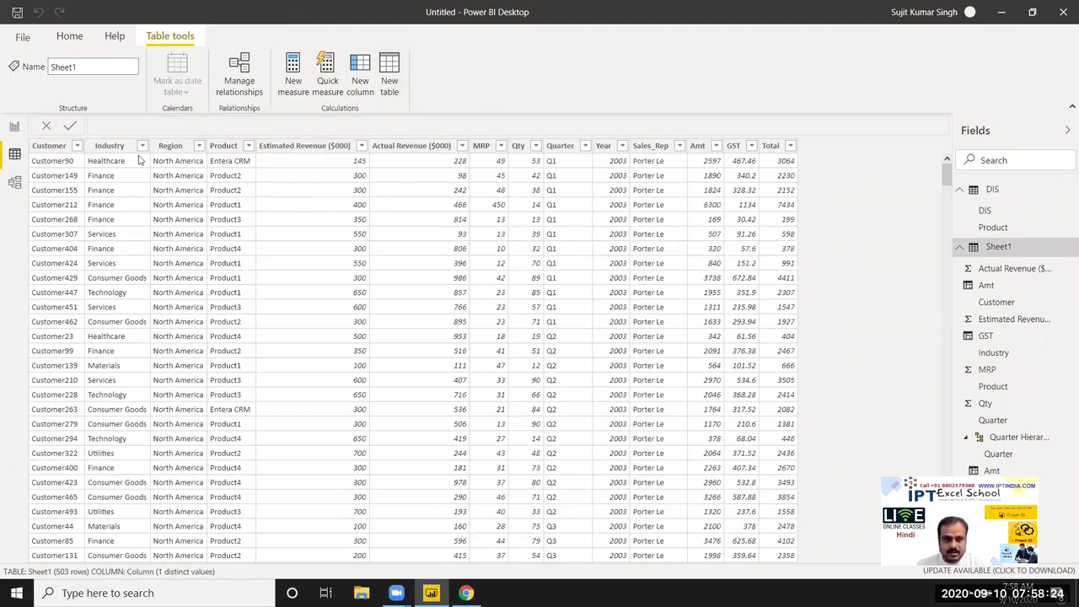
pyautogui.doubleClick(123, 124)
pyautogui.write('DIS')
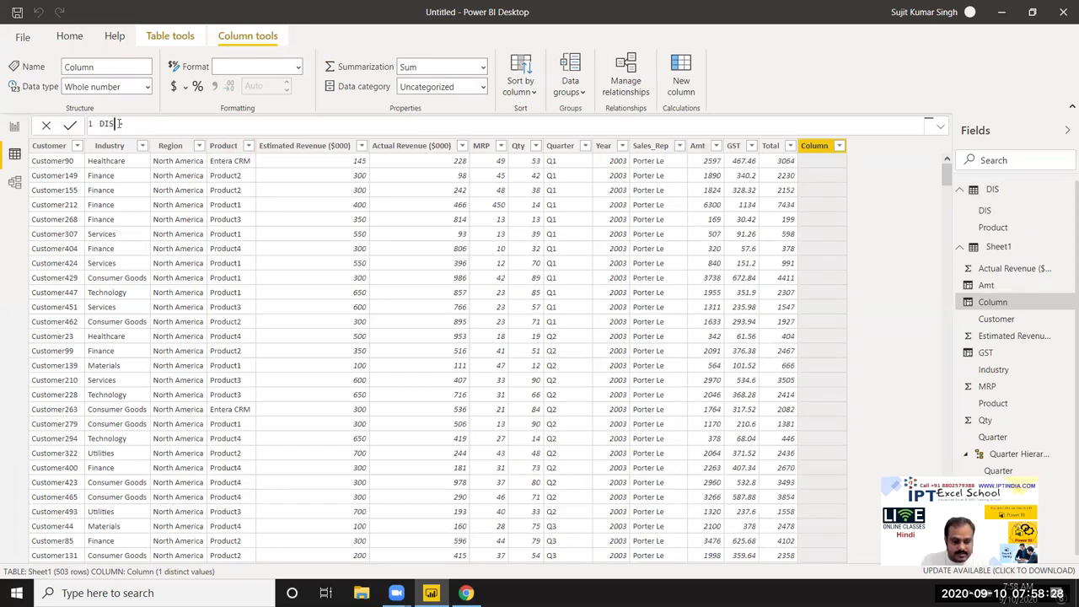
pyautogui.write('% =')
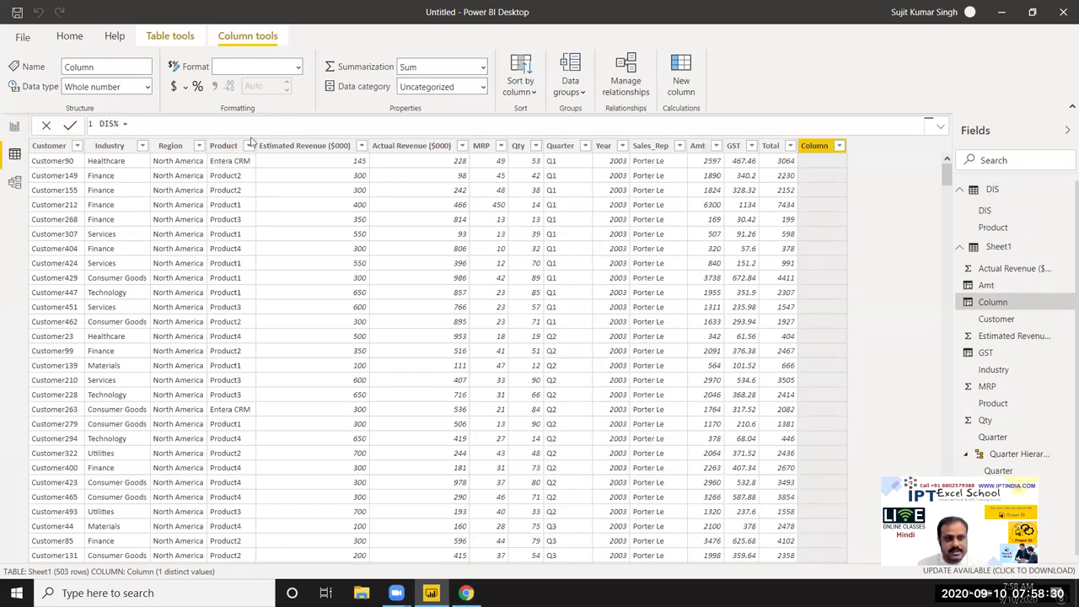
pyautogui.click(214, 125)
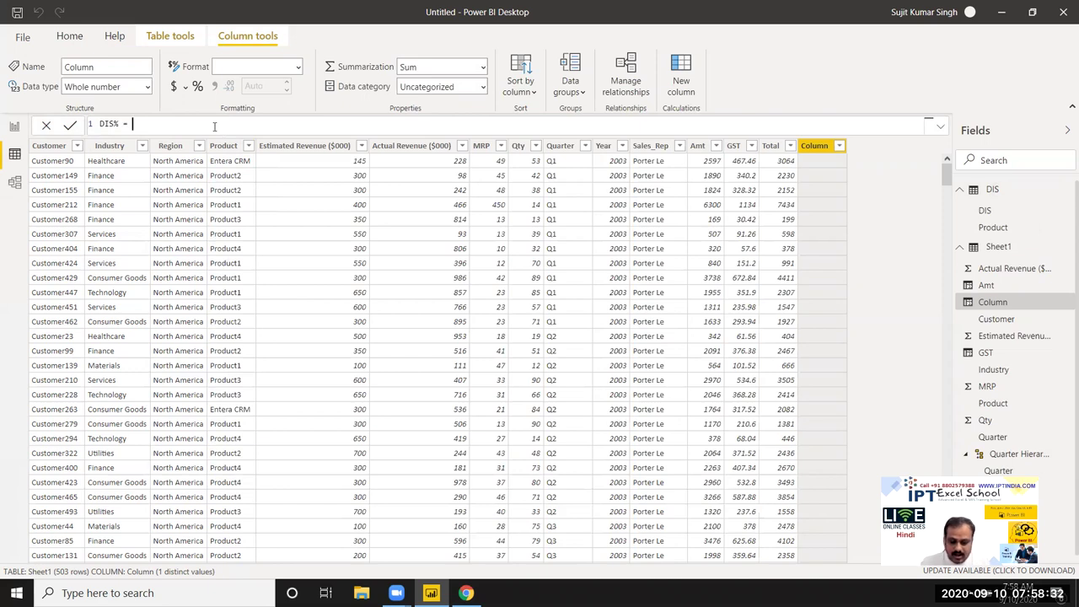
pyautogui.write('l')
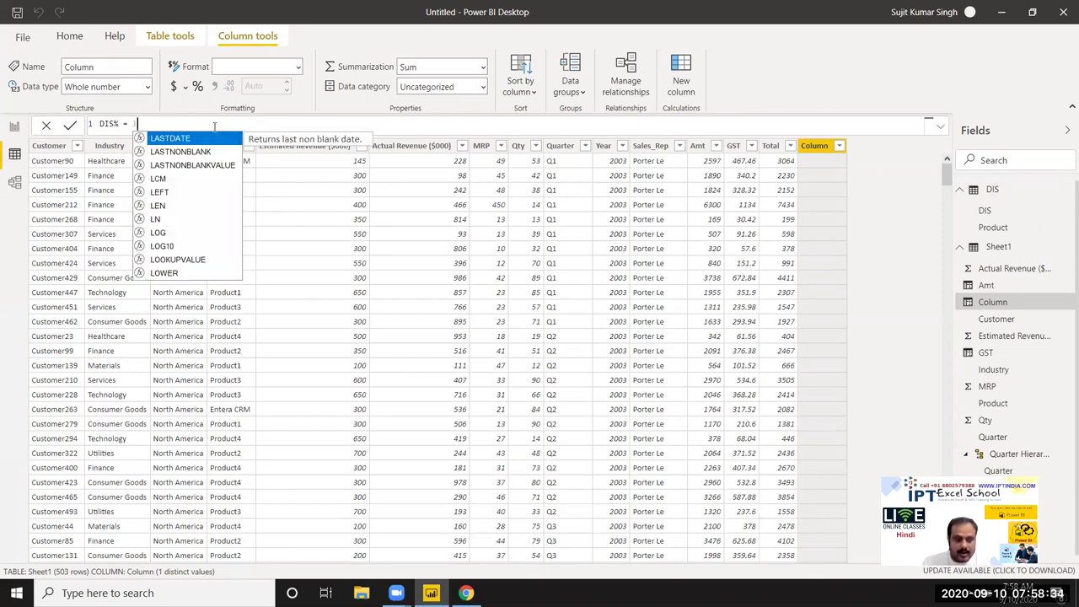
pyautogui.write('oo')
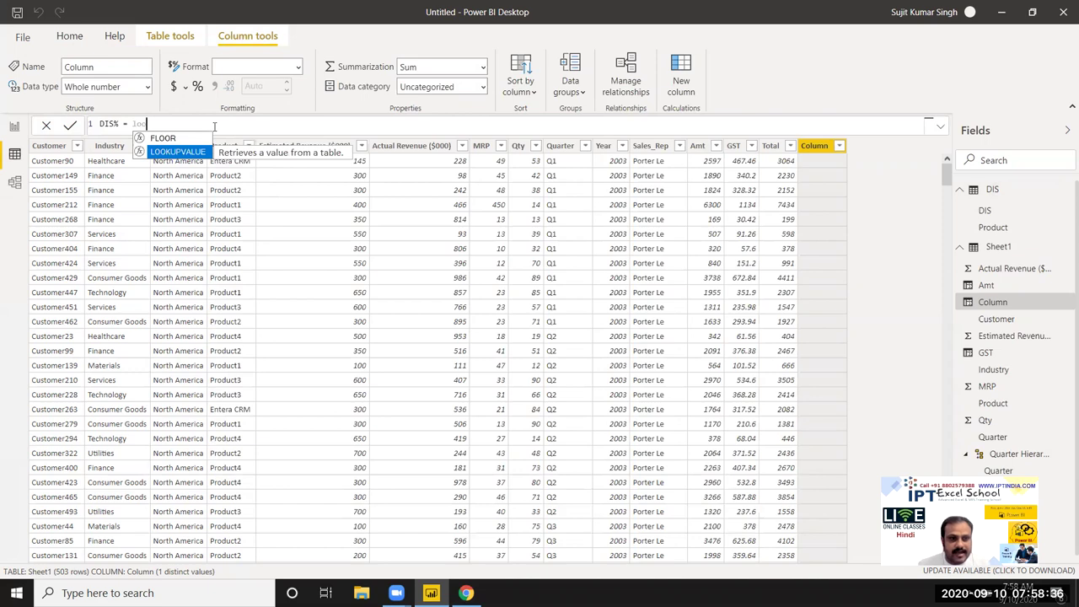
pyautogui.press('Tab')
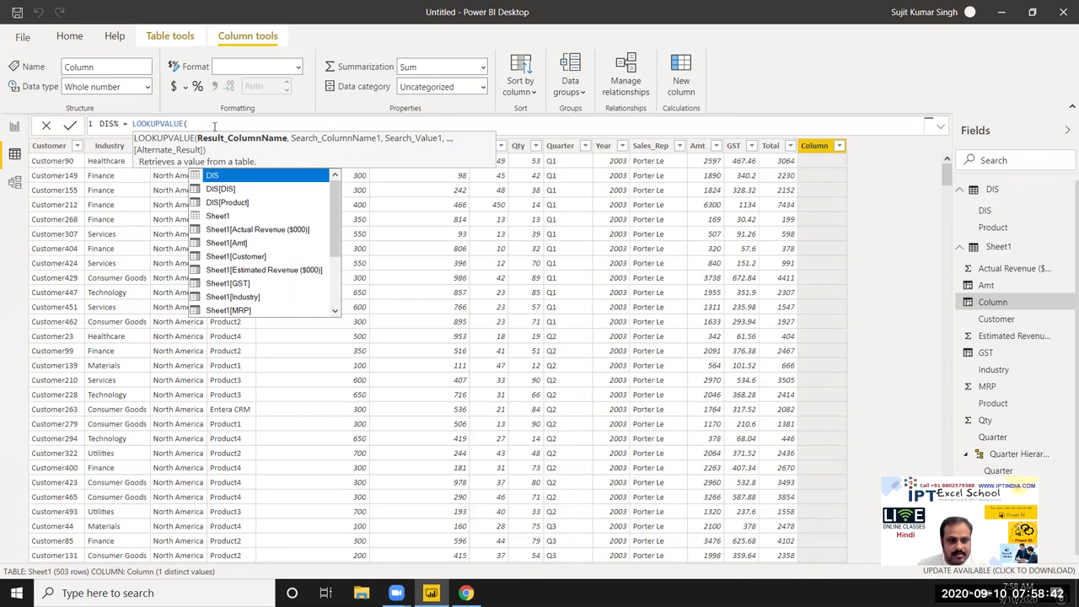
pyautogui.press('Down')
pyautogui.press('Down')
pyautogui.press('Up')
pyautogui.press('Tab')
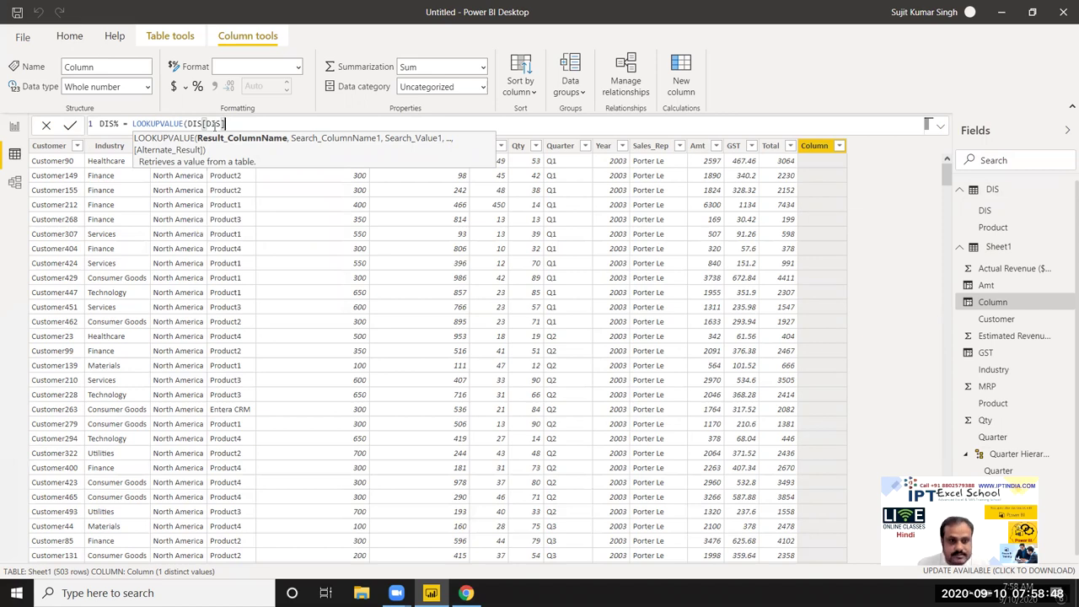
pyautogui.write(',')
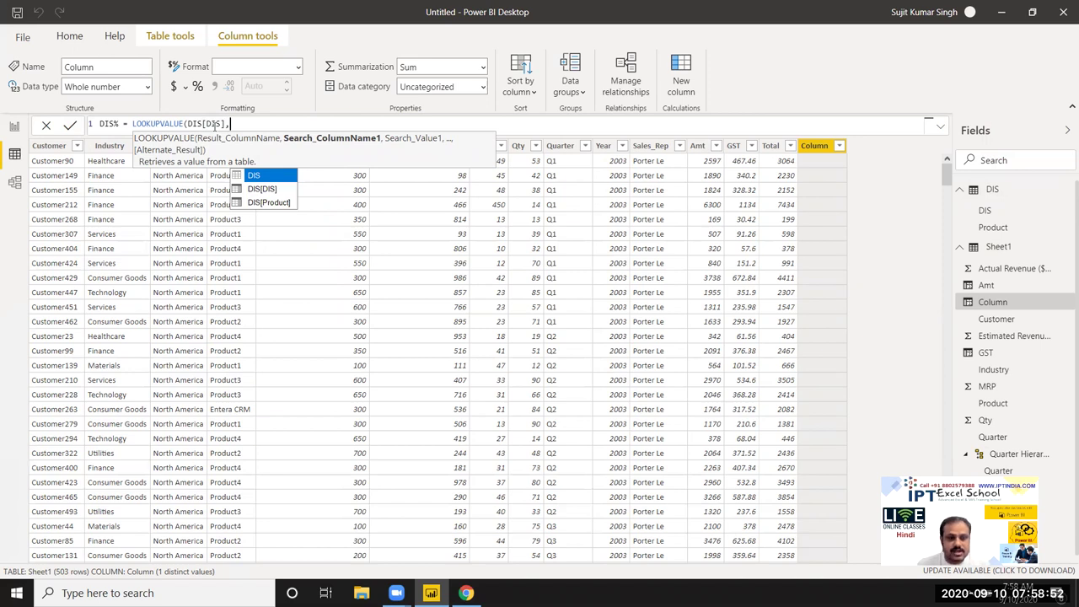
# Finish the lookup matching DIS[Product] to Sheet1[Product] and commit the formula.
pyautogui.press('Down')
pyautogui.press('Down')
pyautogui.press('Tab')
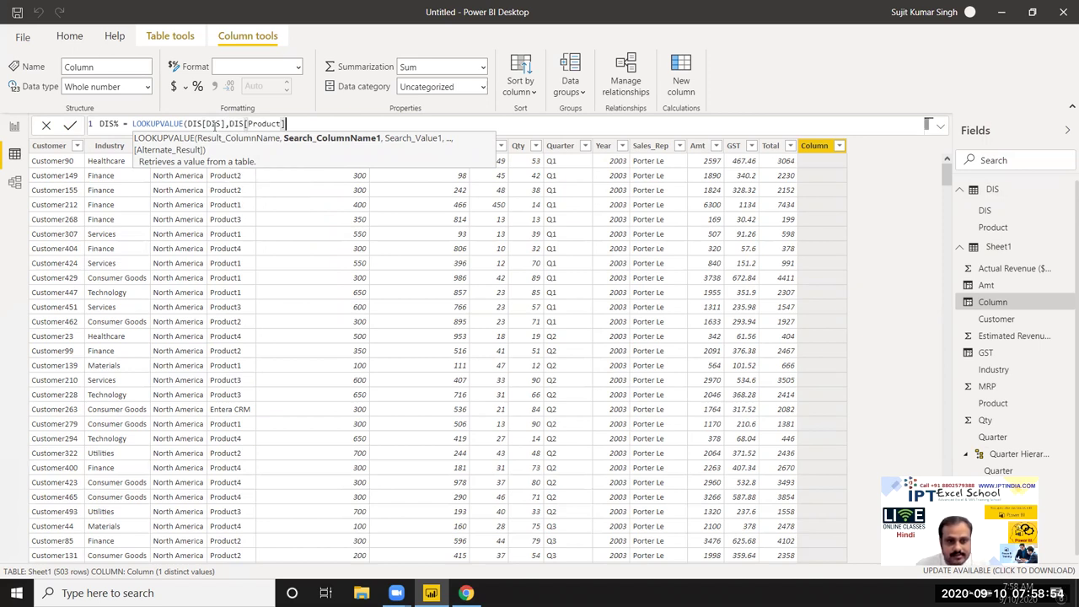
pyautogui.write(',')
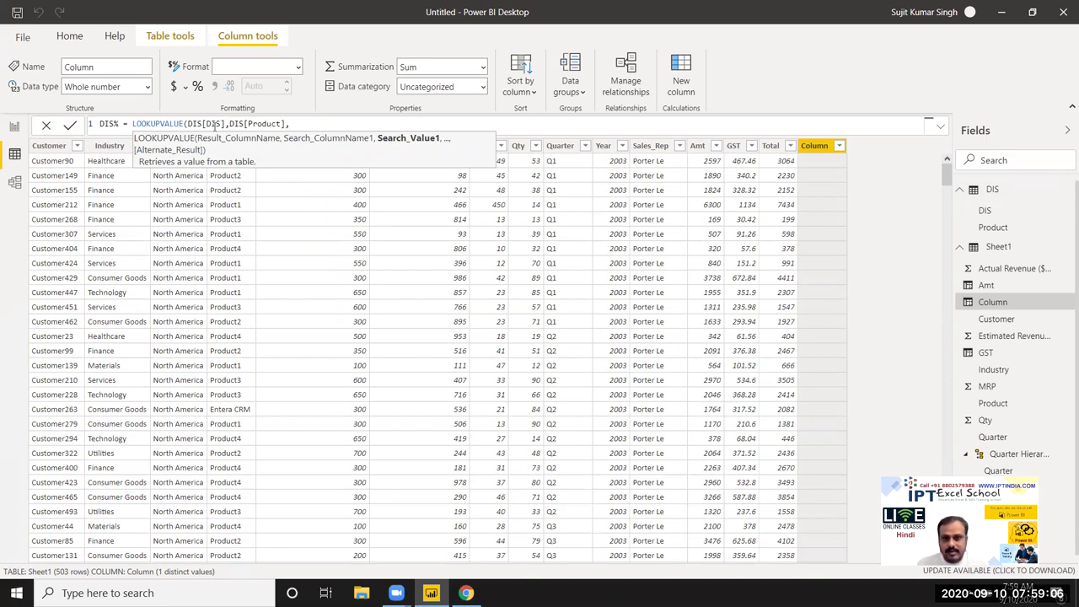
pyautogui.write('pr')
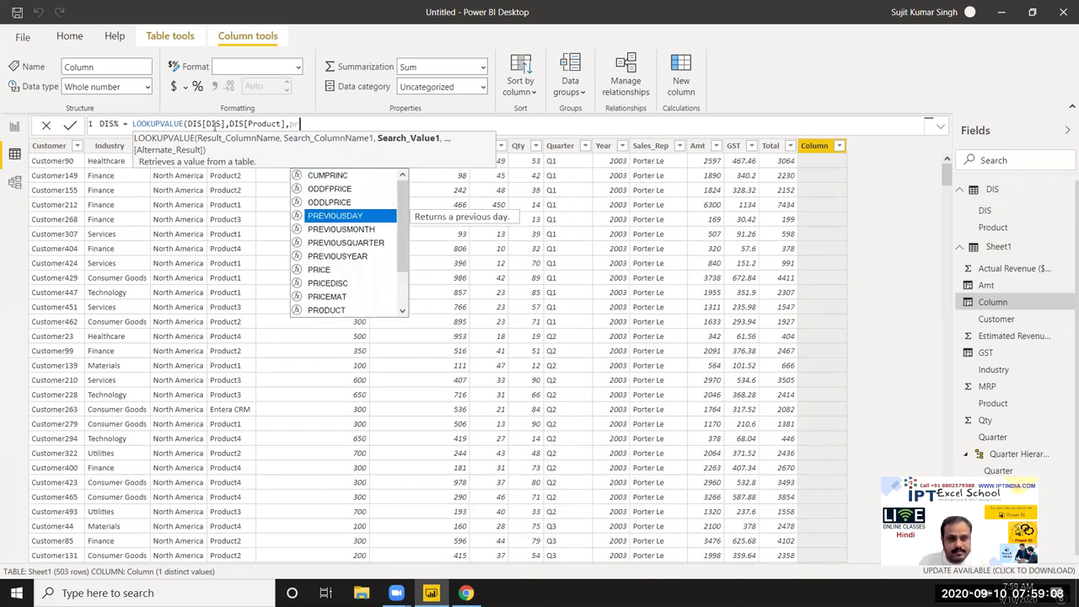
pyautogui.write('o')
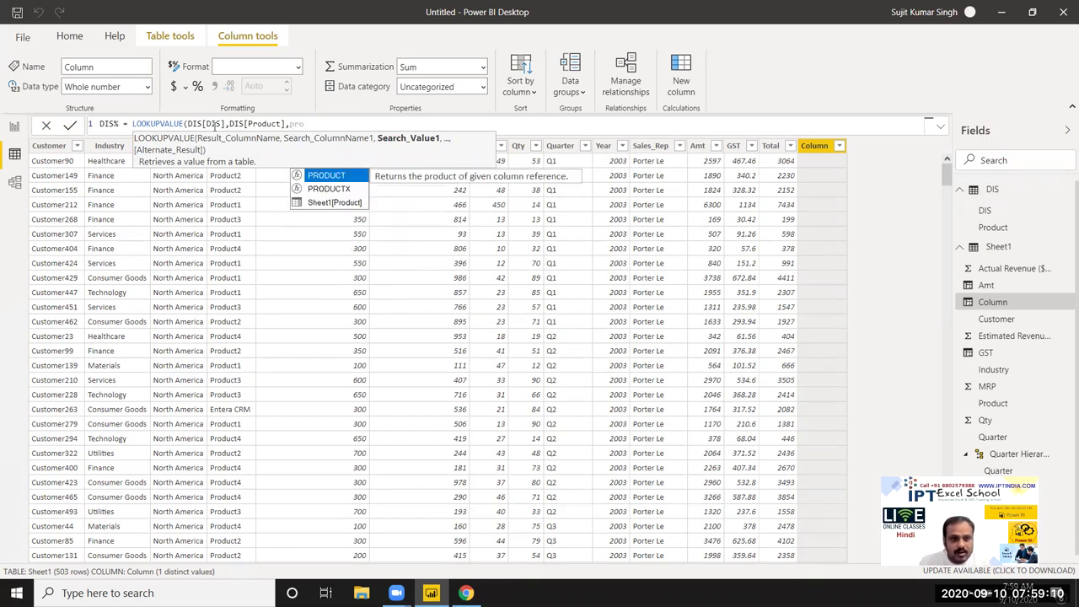
pyautogui.press('BackSpace')
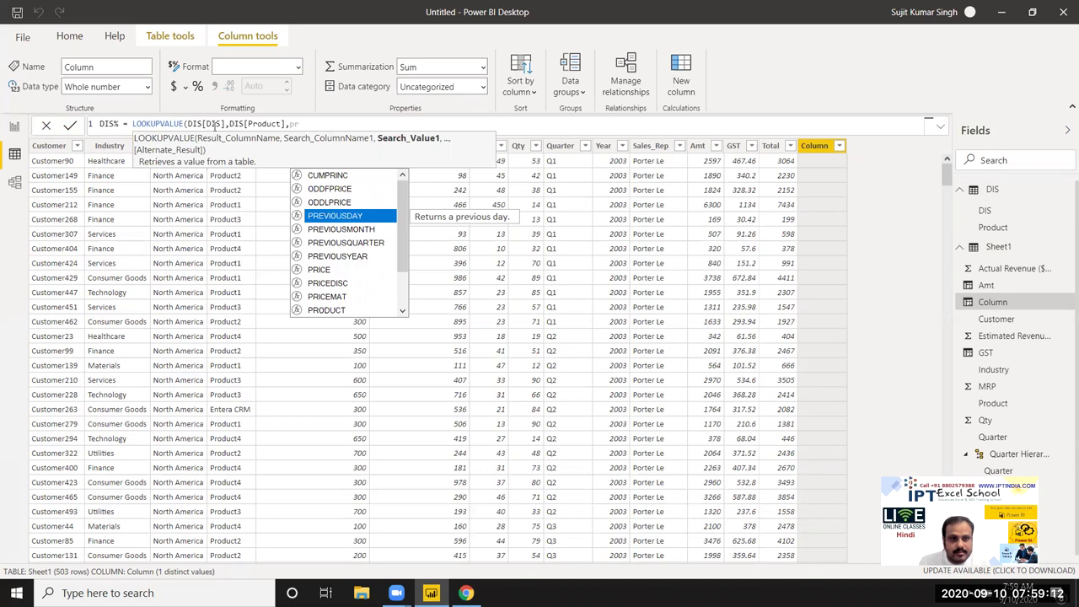
pyautogui.press('BackSpace')
pyautogui.press('BackSpace')
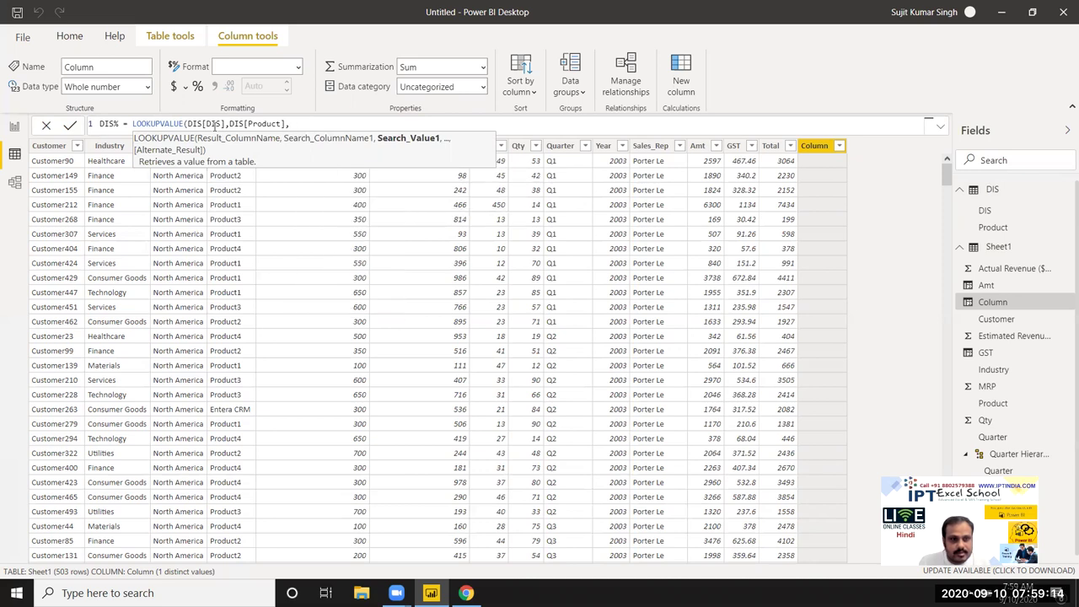
pyautogui.write('sh')
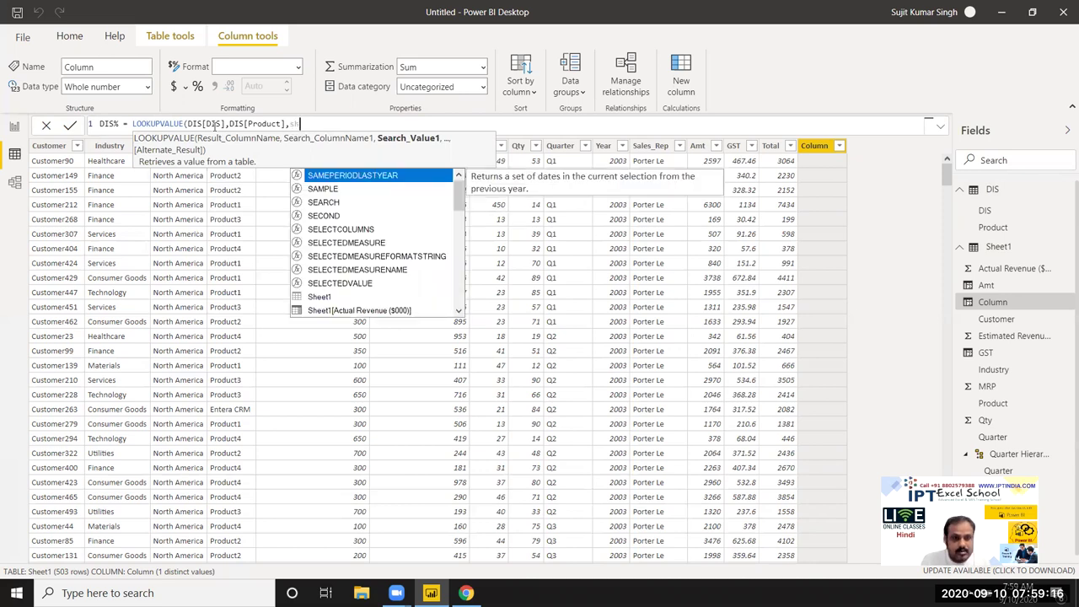
pyautogui.write('ee')
pyautogui.press('Down')
pyautogui.press('Down')
pyautogui.press('Down')
pyautogui.press('Down')
pyautogui.press('Down')
pyautogui.press('Down')
pyautogui.press('Down')
pyautogui.press('Down')
pyautogui.press('Tab')
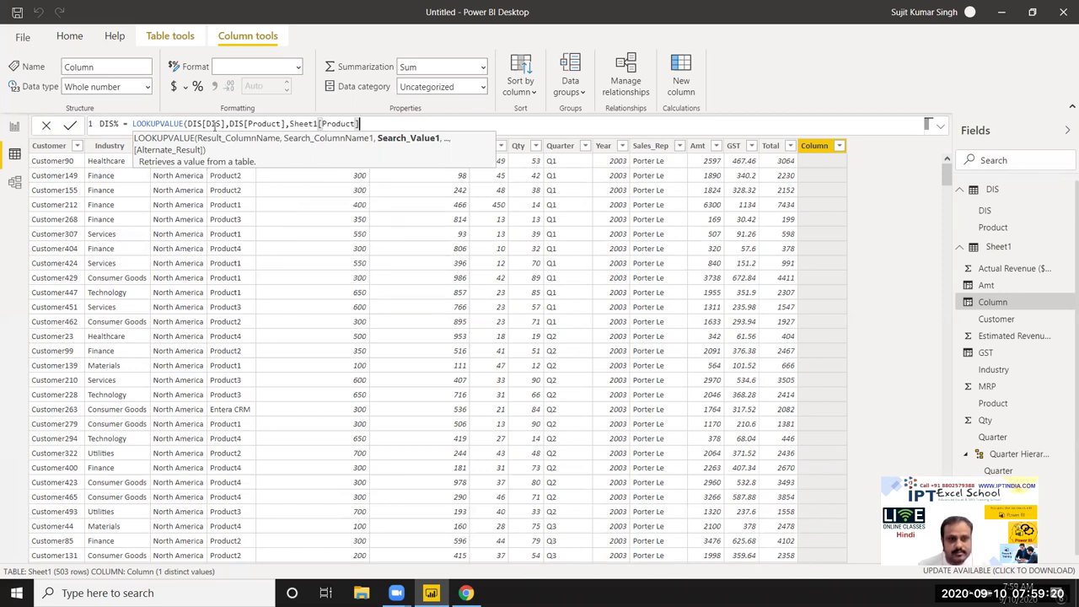
pyautogui.write(')')
pyautogui.press('Return')
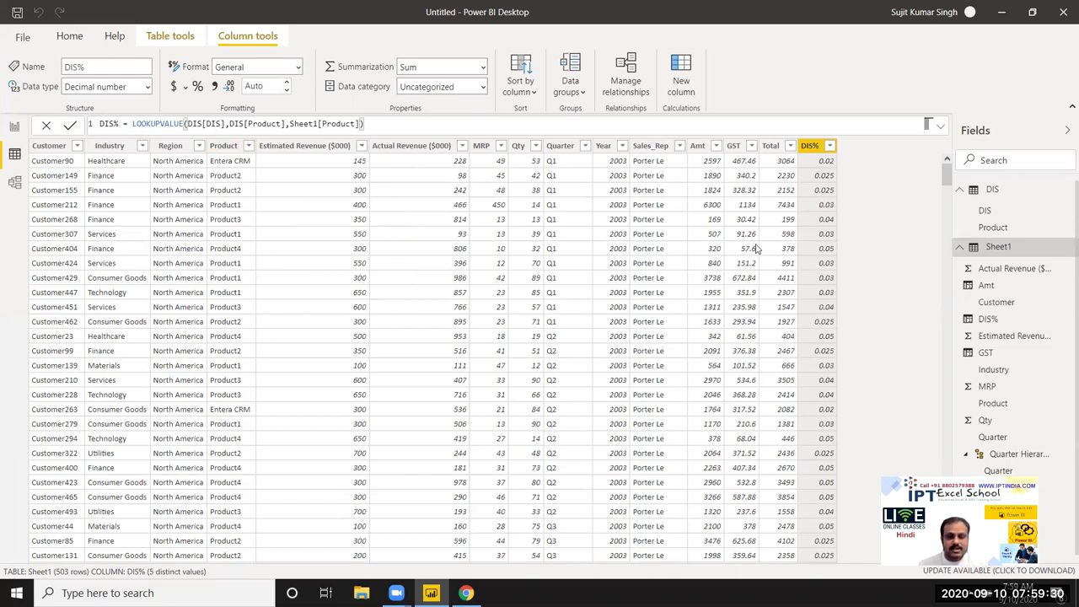
# Rename the DIS% column to DIScount.
pyautogui.click(118, 124)
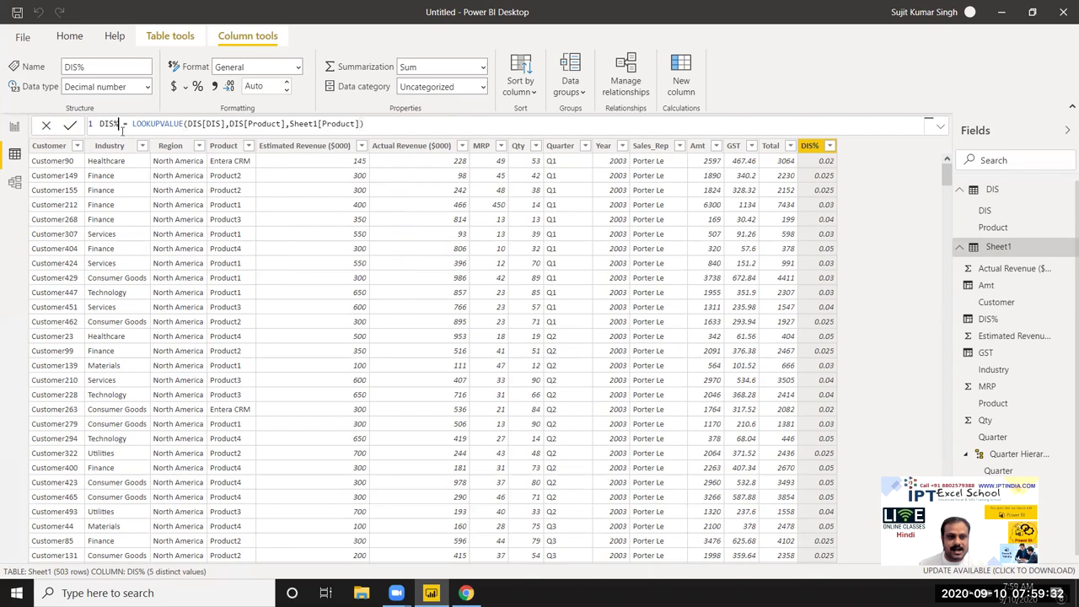
pyautogui.press('BackSpace')
pyautogui.write('count')
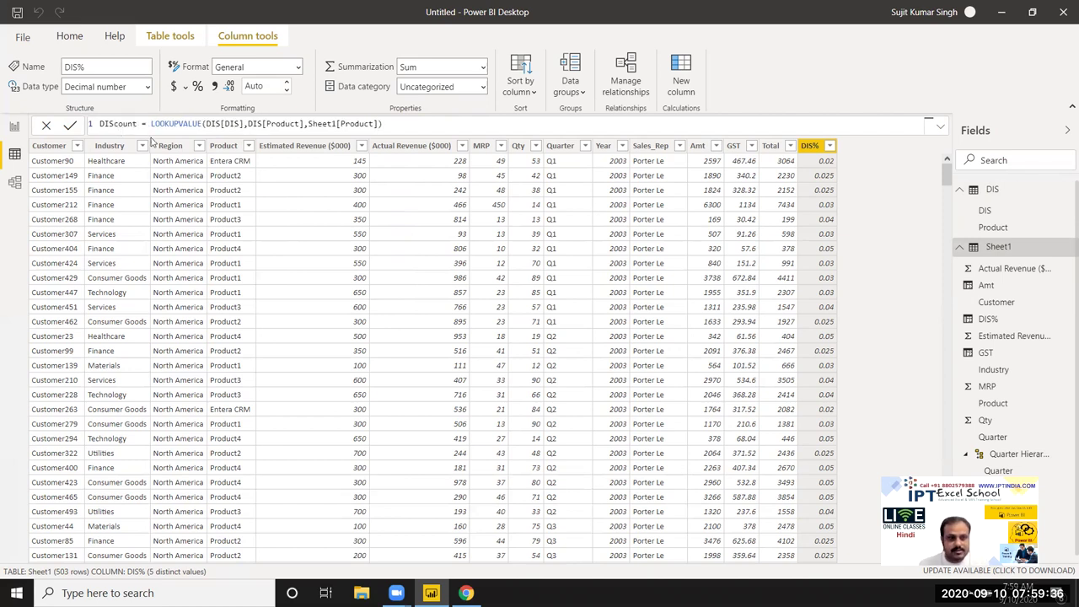
pyautogui.press('Return')
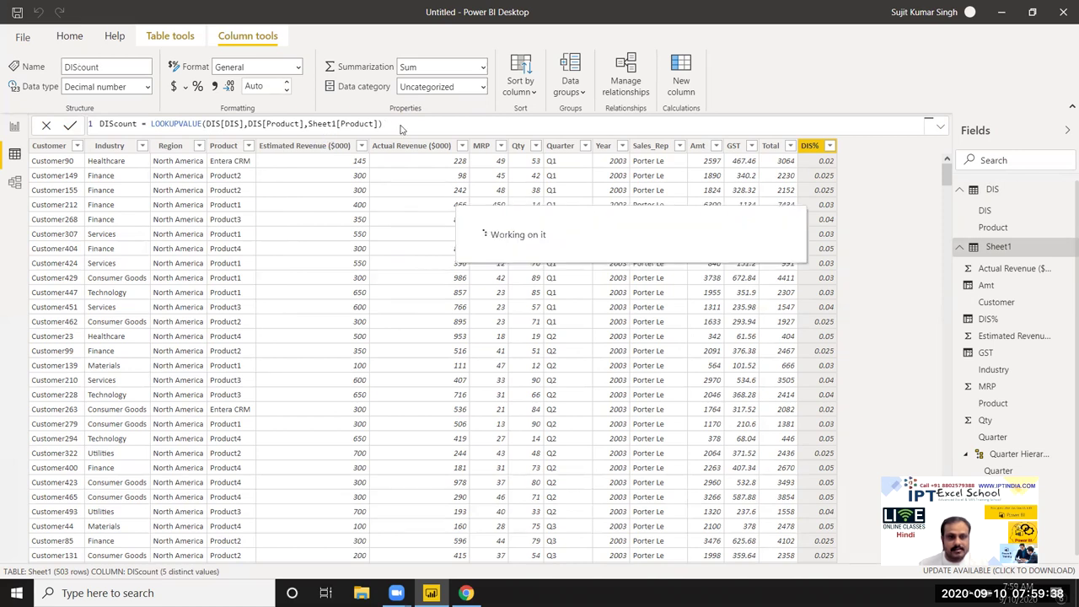
# Multiply the lookup by Sheet1[Amt] so DIScount = Sheet1[Amt]*LOOKUPVALUE(...).
pyautogui.click(153, 123)
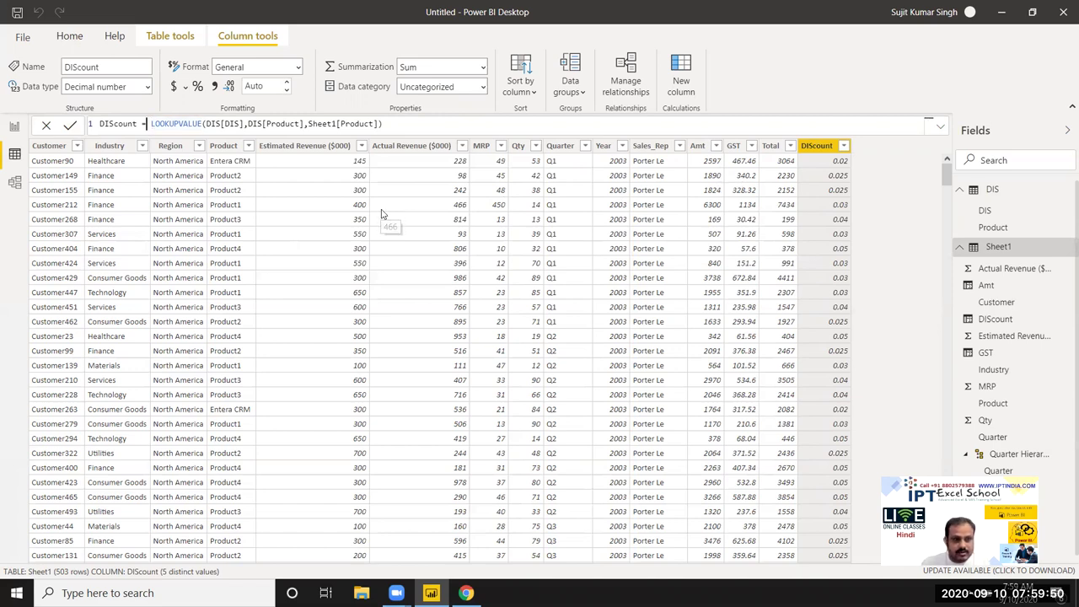
pyautogui.write('amt')
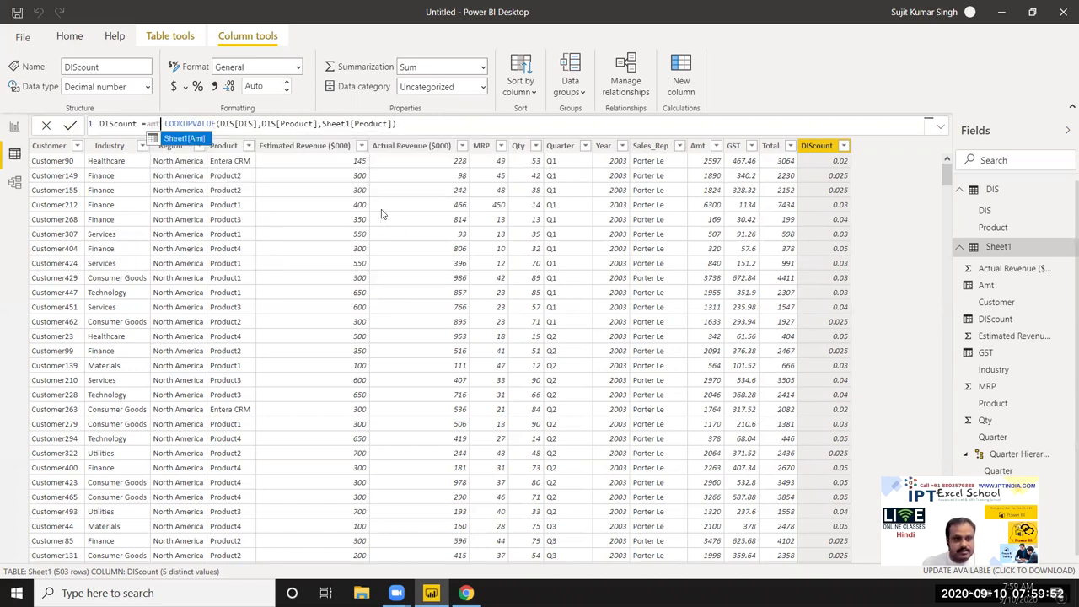
pyautogui.press('Tab')
pyautogui.write('*')
pyautogui.press('Return')
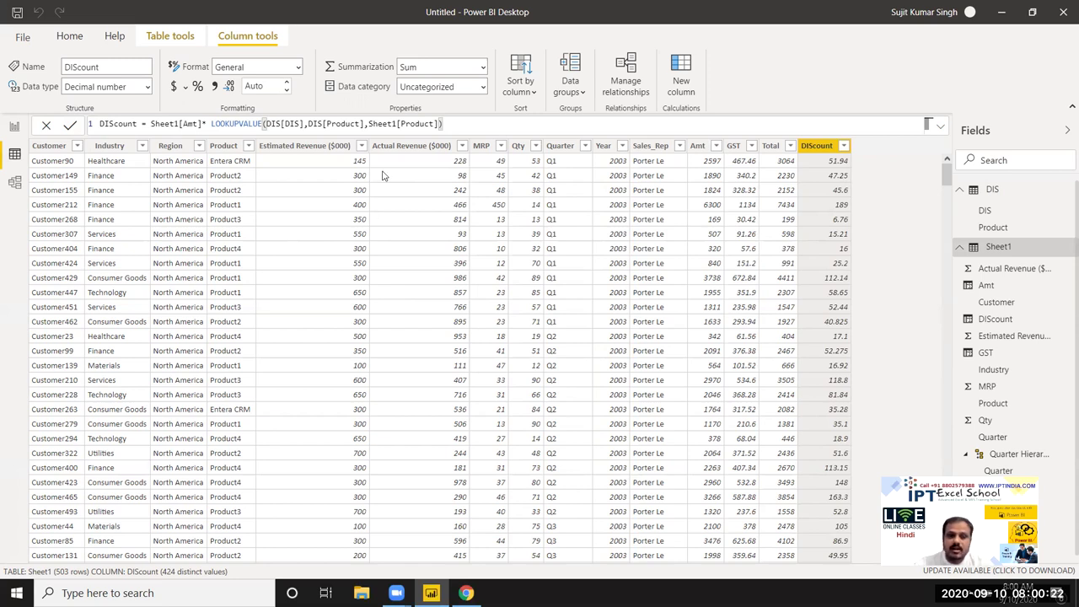
pyautogui.click(472, 126)
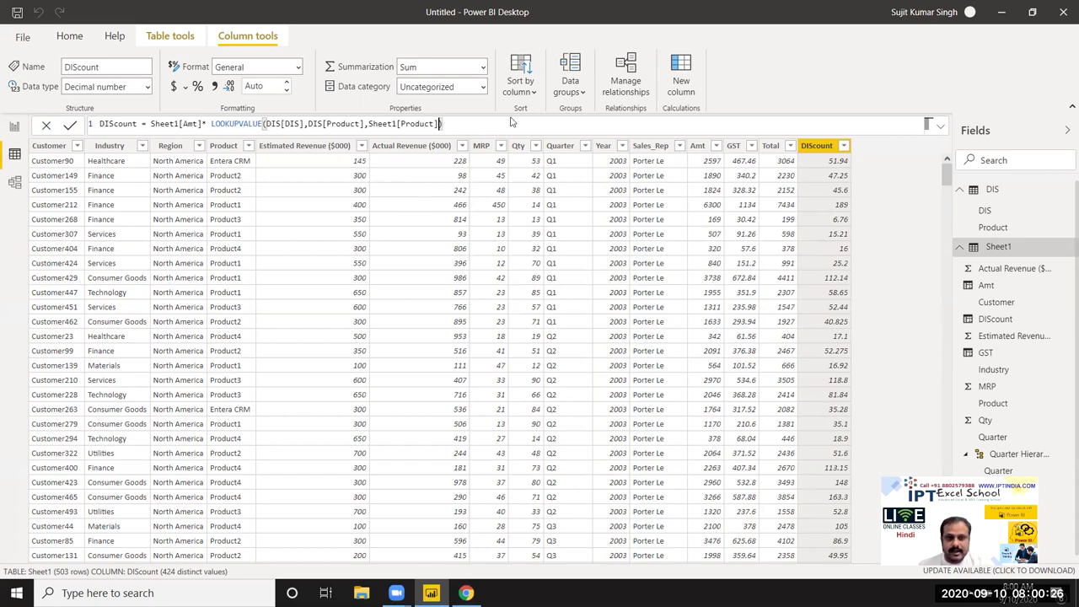
pyautogui.write(',')
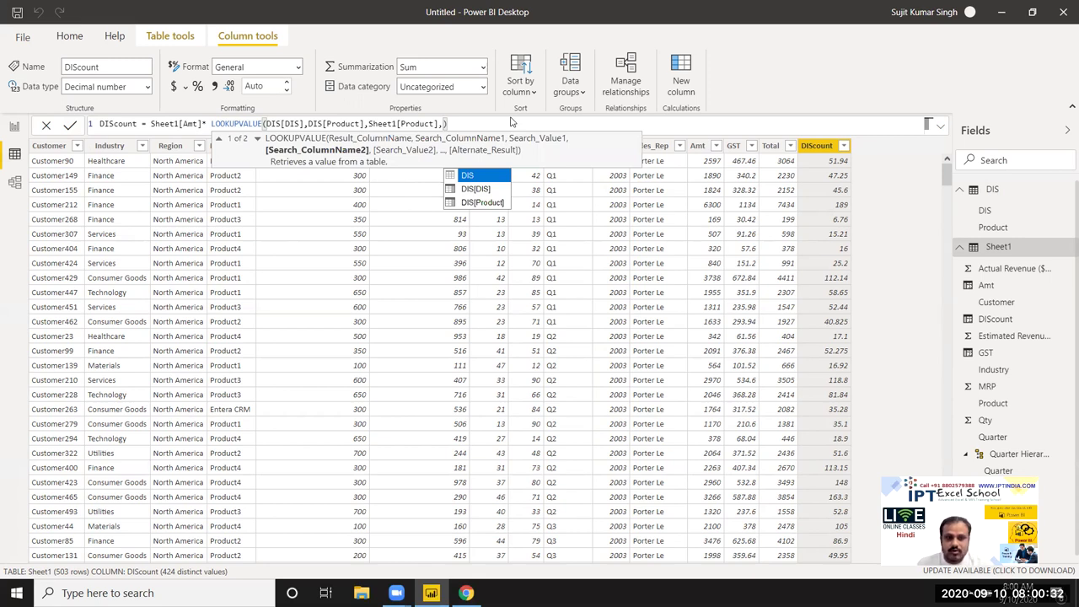
pyautogui.press('BackSpace')
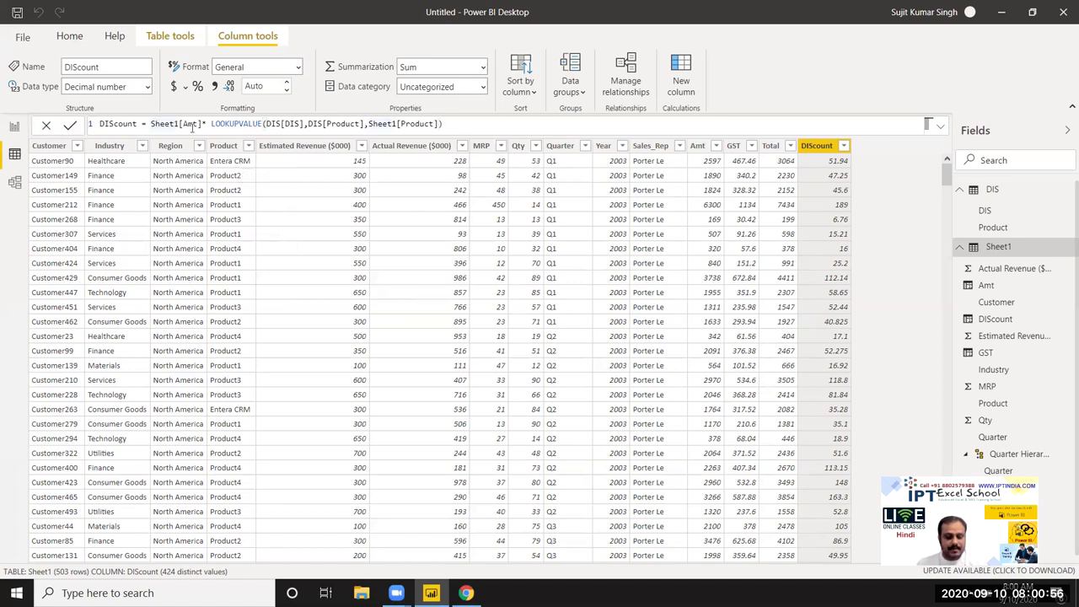
# Wrap the DIScount formula in IF(Sheet1[Product]<>"Entera CRM", …, 0) so Entera CRM rows return 0.
pyautogui.write('IF(')
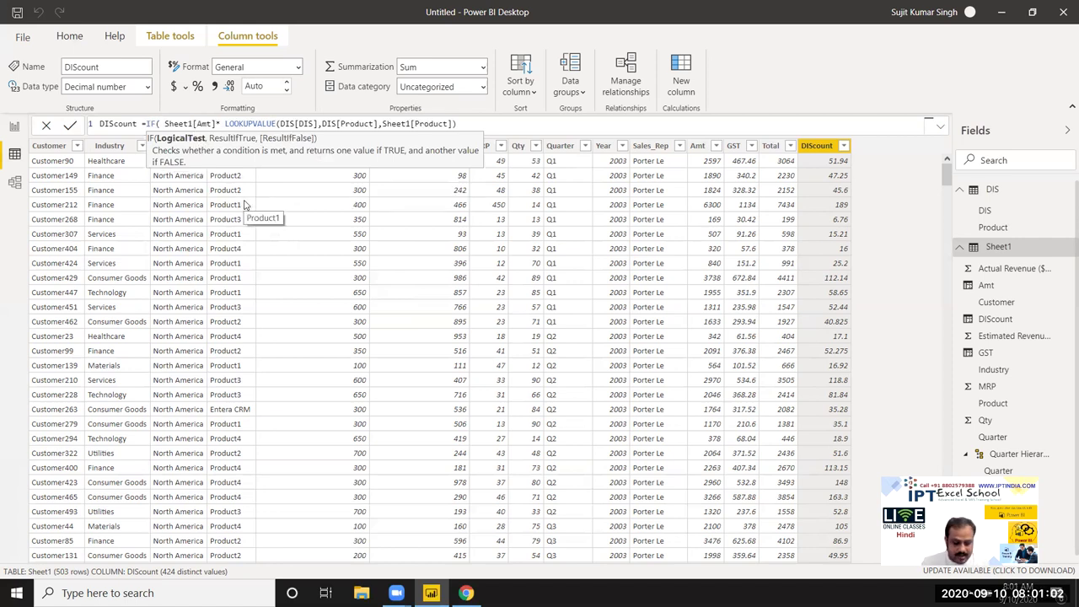
pyautogui.write('sh')
pyautogui.press('Down')
pyautogui.press('Down')
pyautogui.press('Down')
pyautogui.press('Down')
pyautogui.press('Down')
pyautogui.press('Down')
pyautogui.press('Down')
pyautogui.press('Down')
pyautogui.press('Tab')
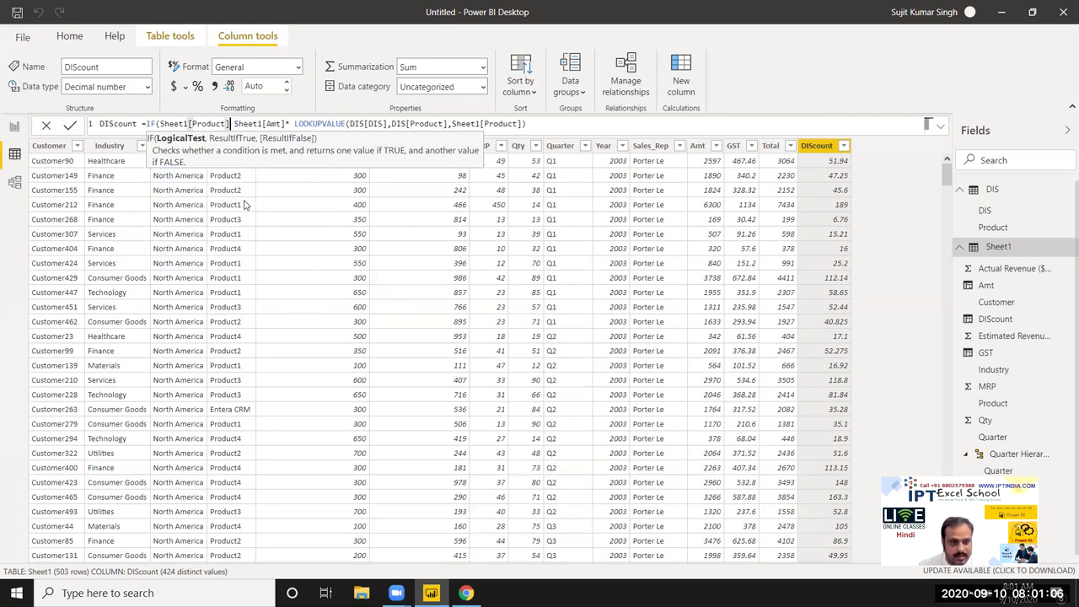
pyautogui.write('<>')
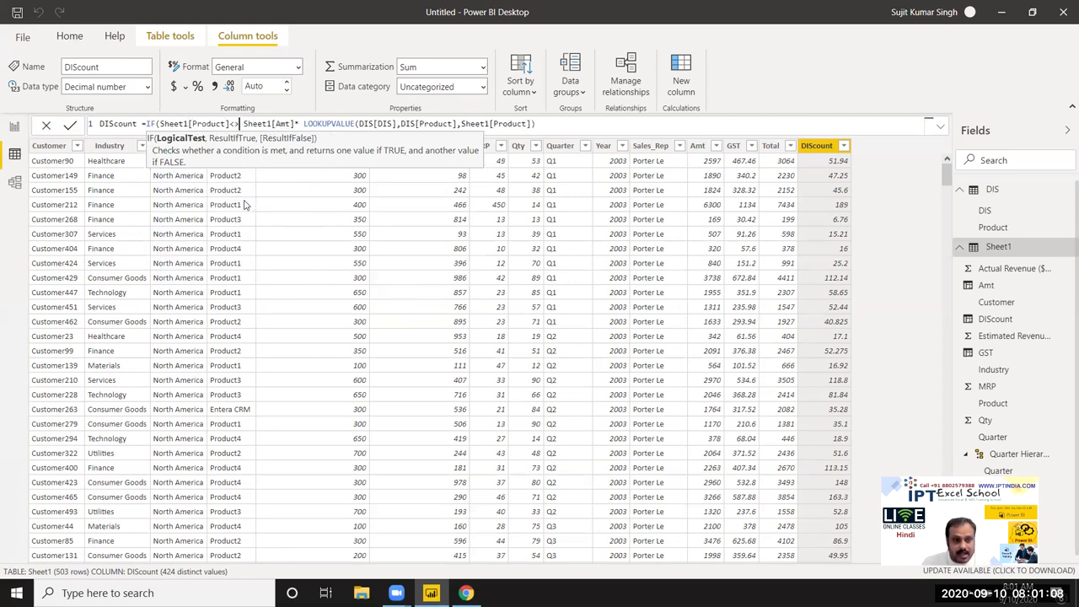
pyautogui.write('"P')
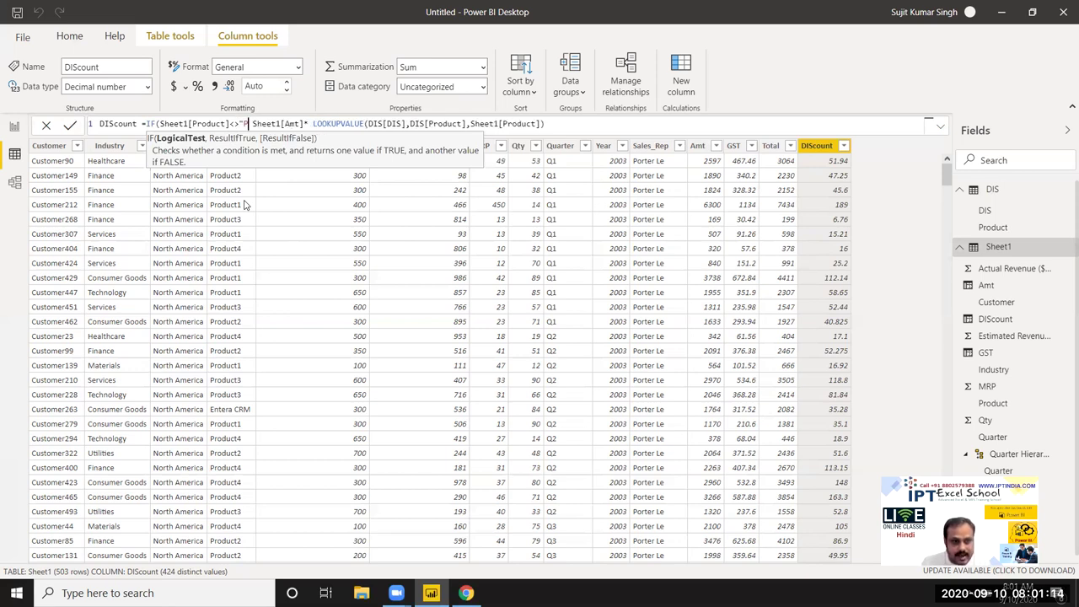
pyautogui.press('BackSpace')
pyautogui.write('E')
pyautogui.write('ntera CRM')
pyautogui.press('BackSpace')
pyautogui.write('M"')
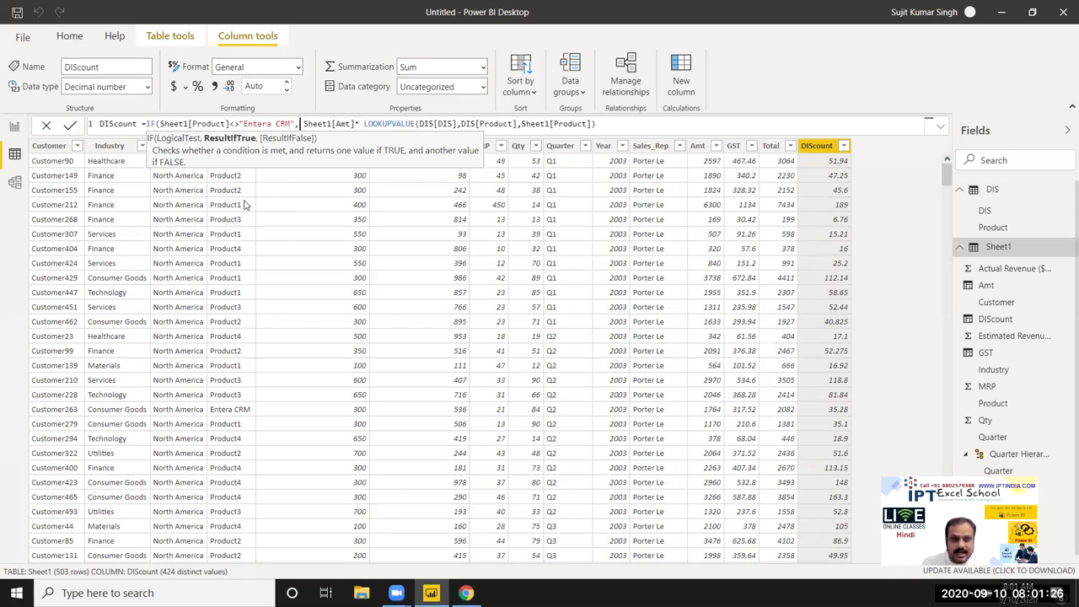
pyautogui.write(',')
pyautogui.click(622, 122)
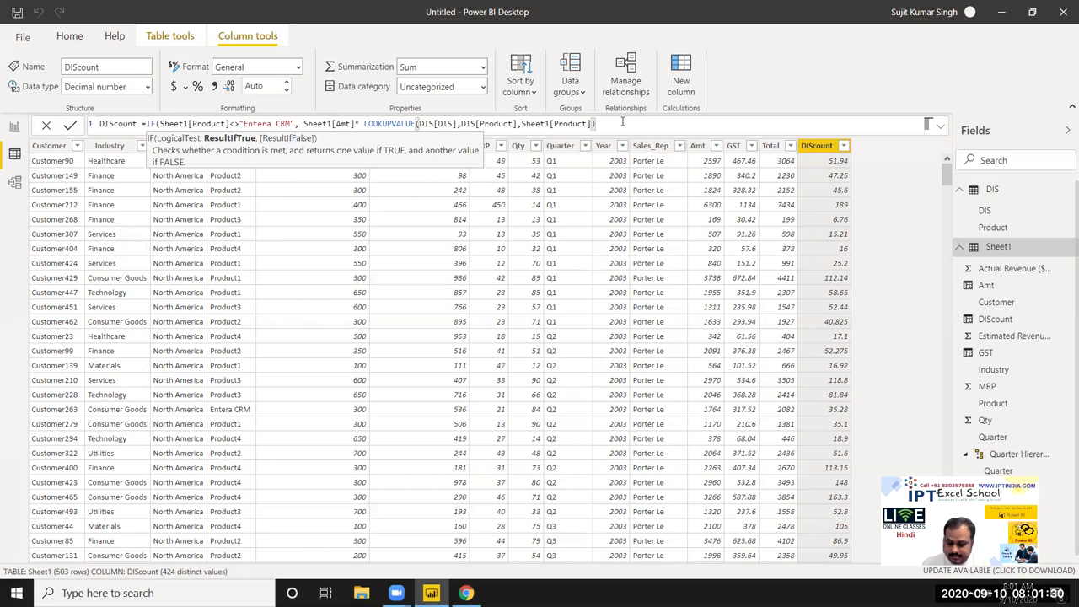
pyautogui.write(',')
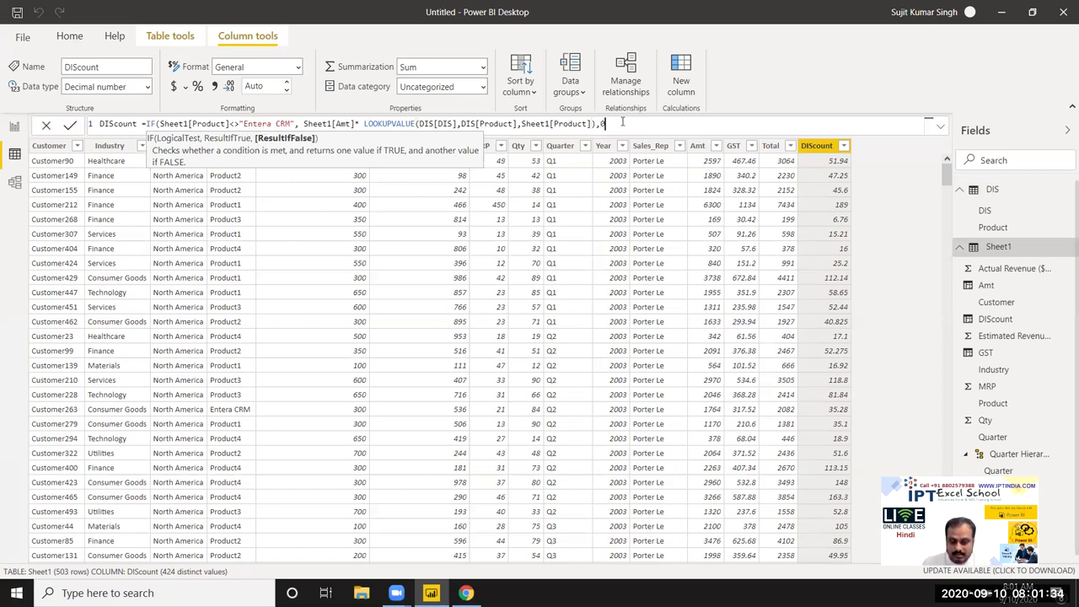
pyautogui.write('0)')
pyautogui.press('Return')
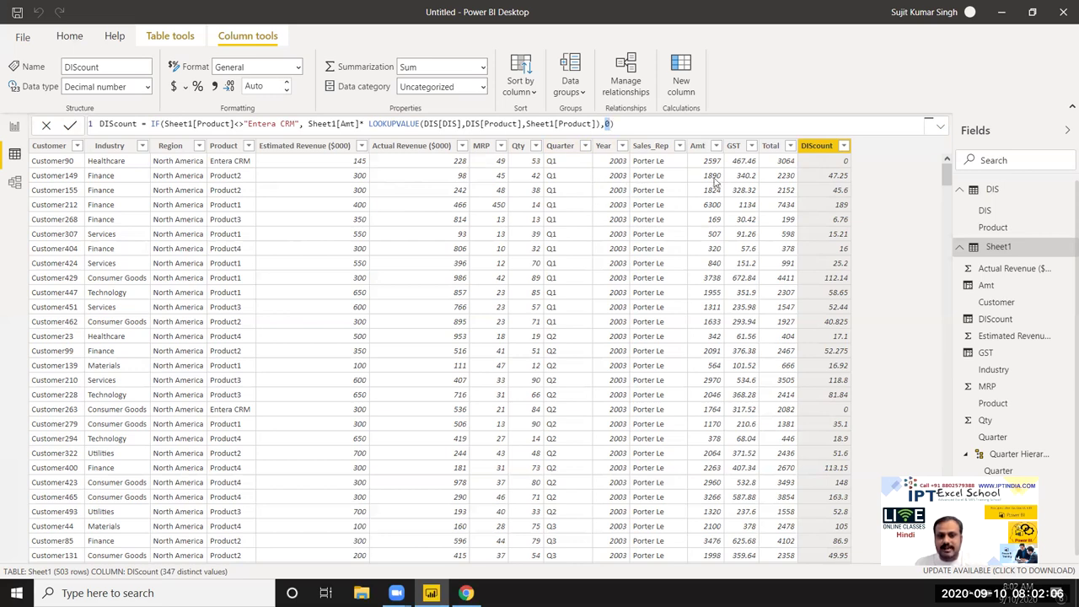
# Replace the IF's final 0 with Sheet1[Amt] so Entera CRM rows show 2597 and 1764.
pyautogui.write('amt')
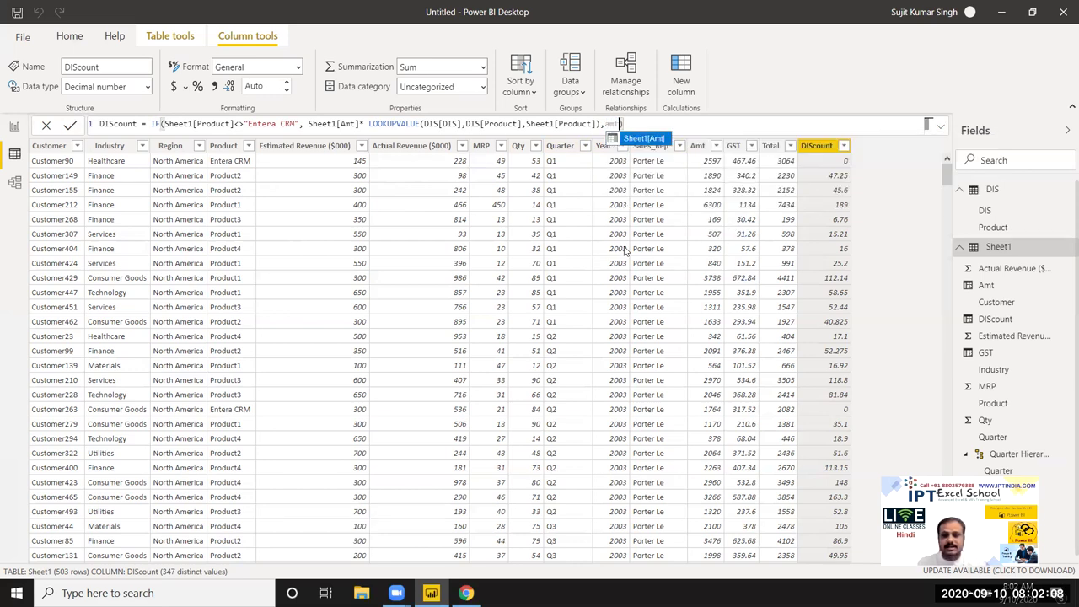
pyautogui.press('Tab')
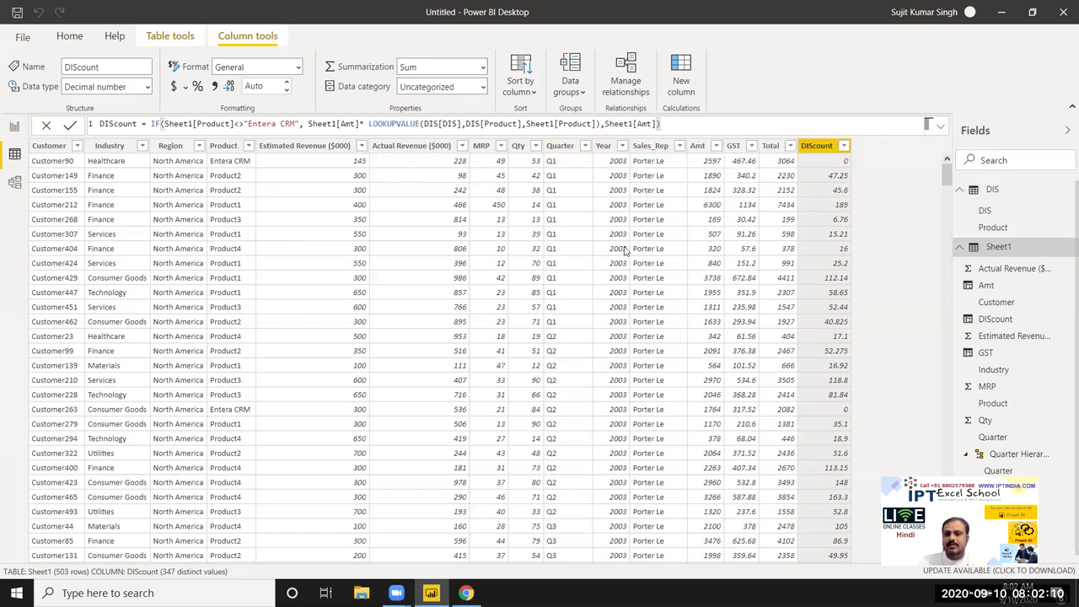
pyautogui.press('Return')
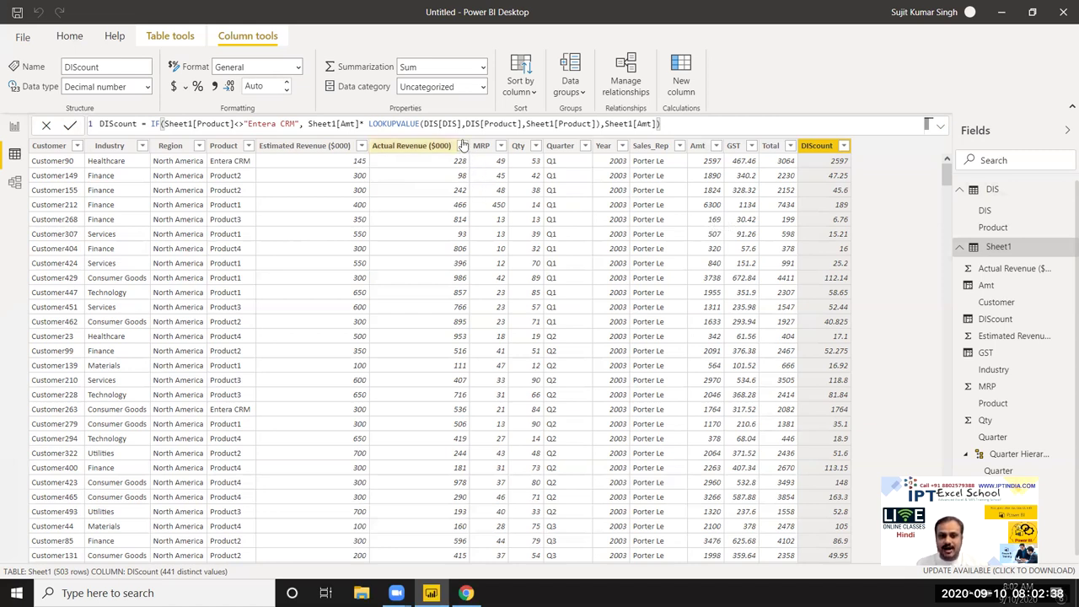
pyautogui.doubleClick(443, 124)
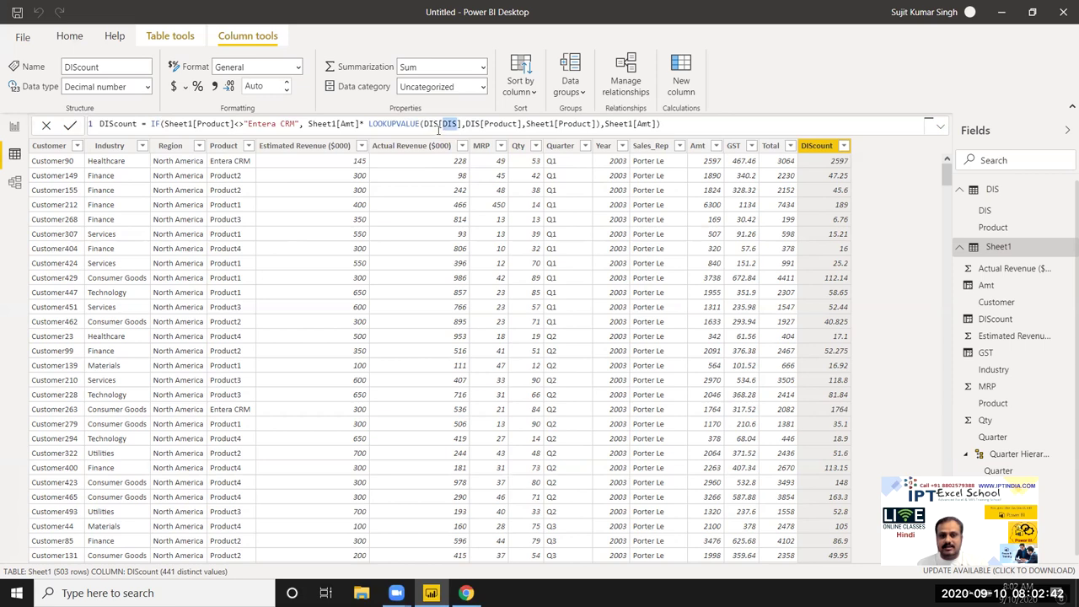
pyautogui.click(470, 124)
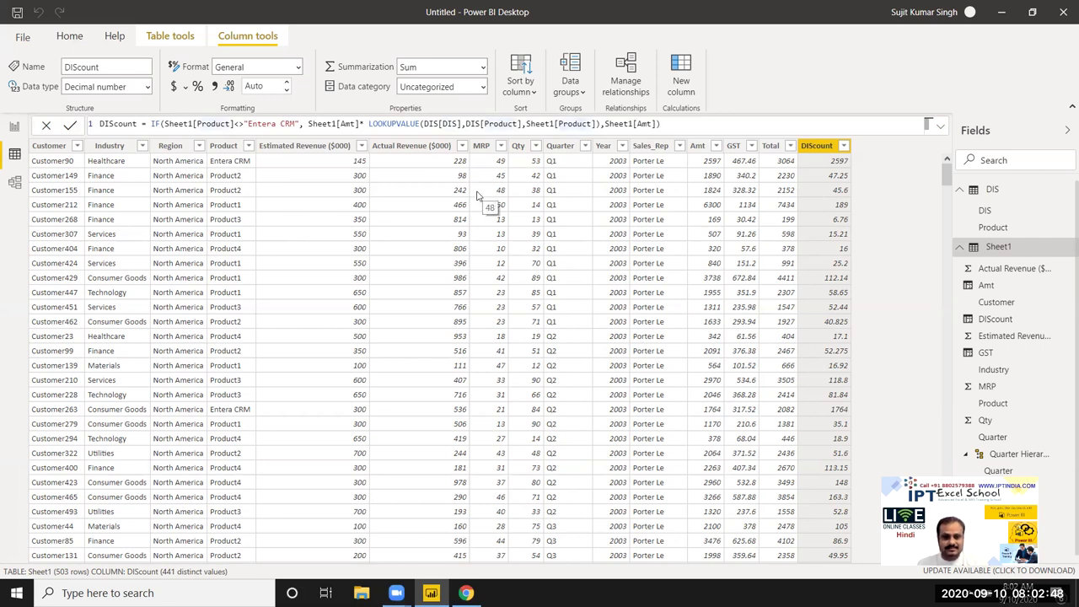
pyautogui.click(434, 124)
pyautogui.doubleClick(433, 124)
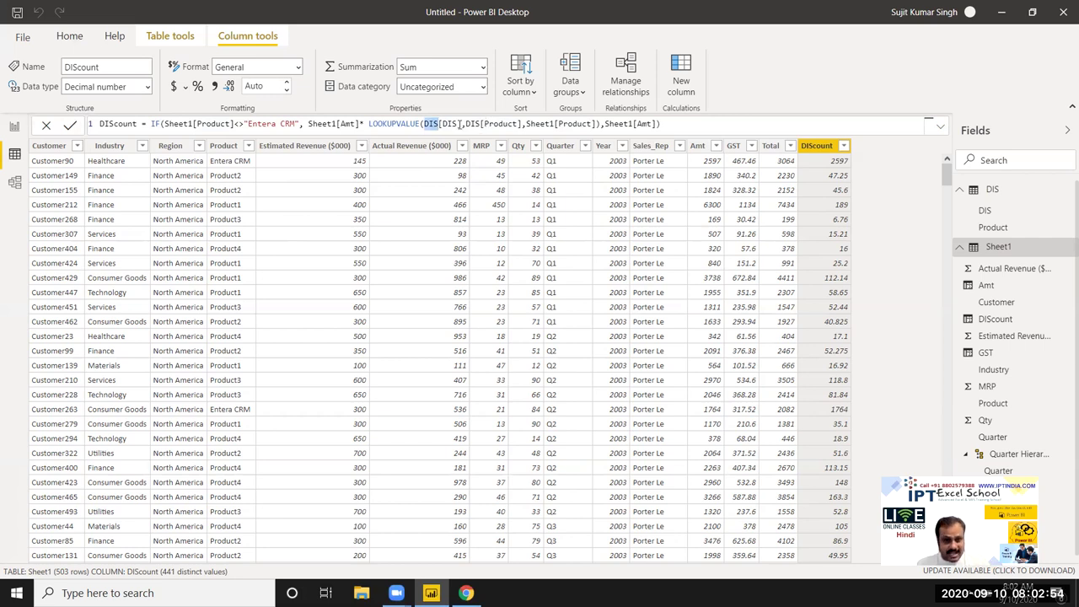
pyautogui.moveTo(485, 124); pyautogui.dragTo(517, 124)
pyautogui.click(554, 124)
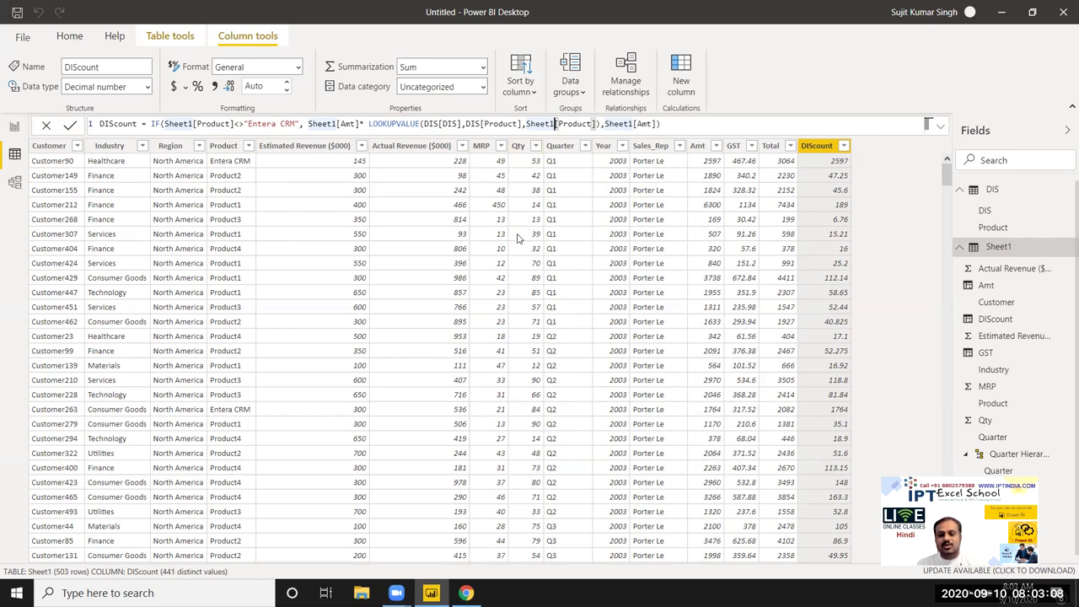
pyautogui.click(630, 240)
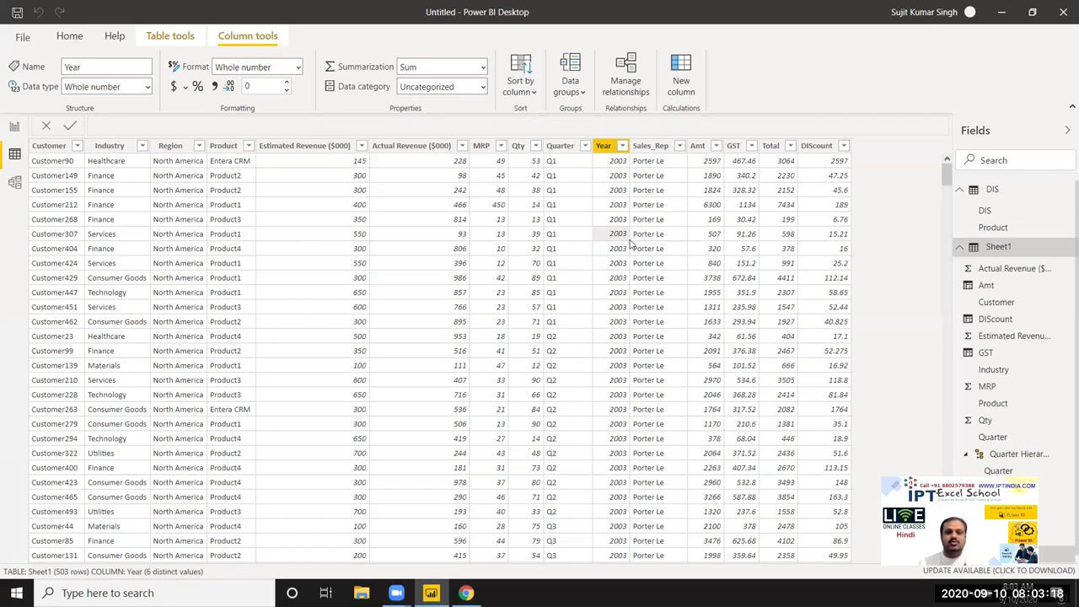
pyautogui.click(698, 166)
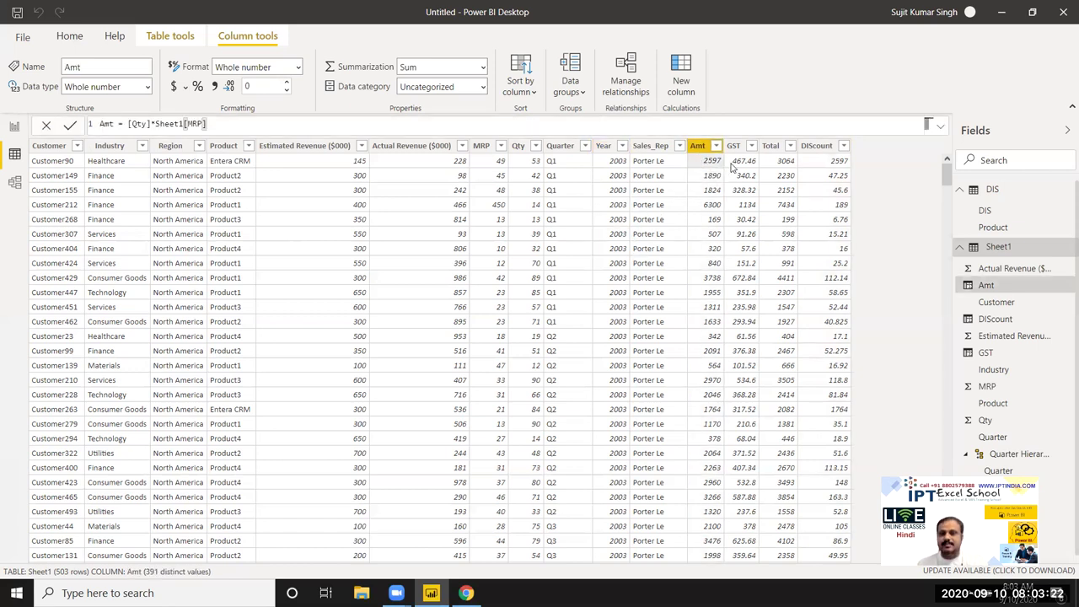
pyautogui.click(733, 166)
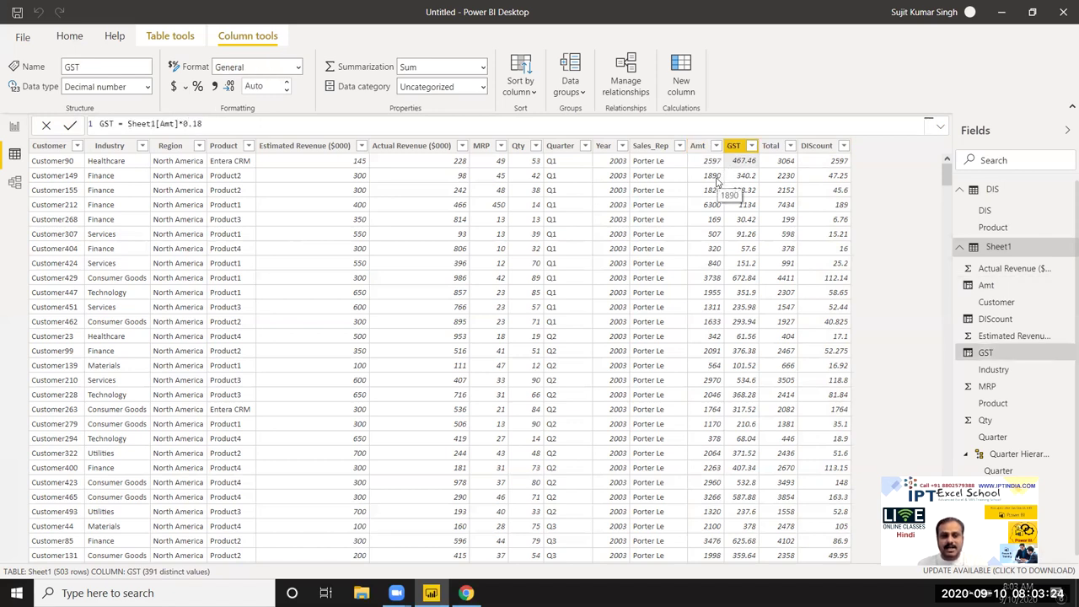
pyautogui.click(779, 167)
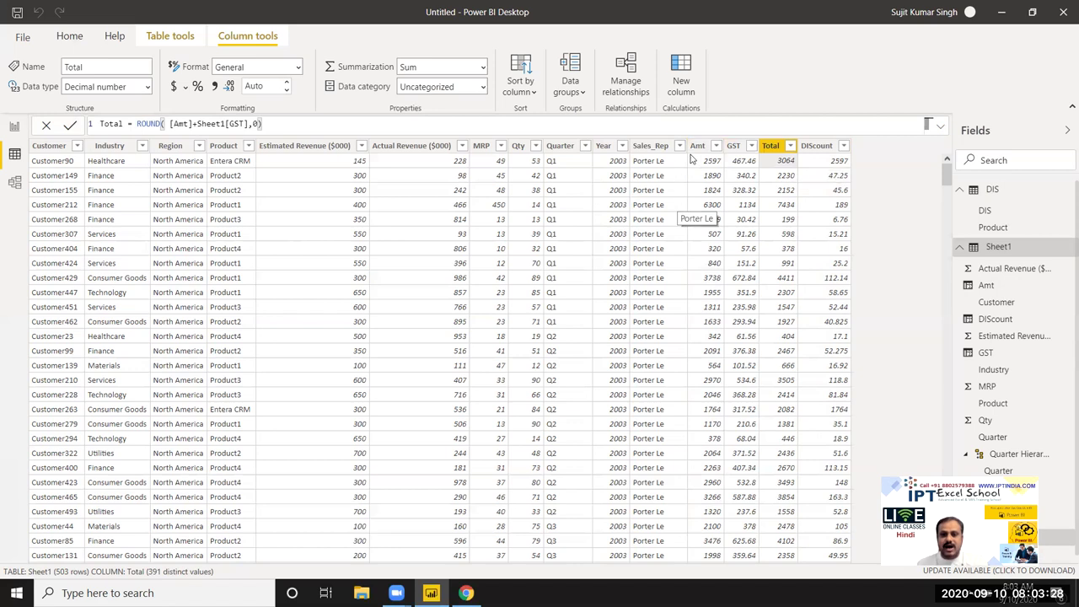
pyautogui.click(834, 164)
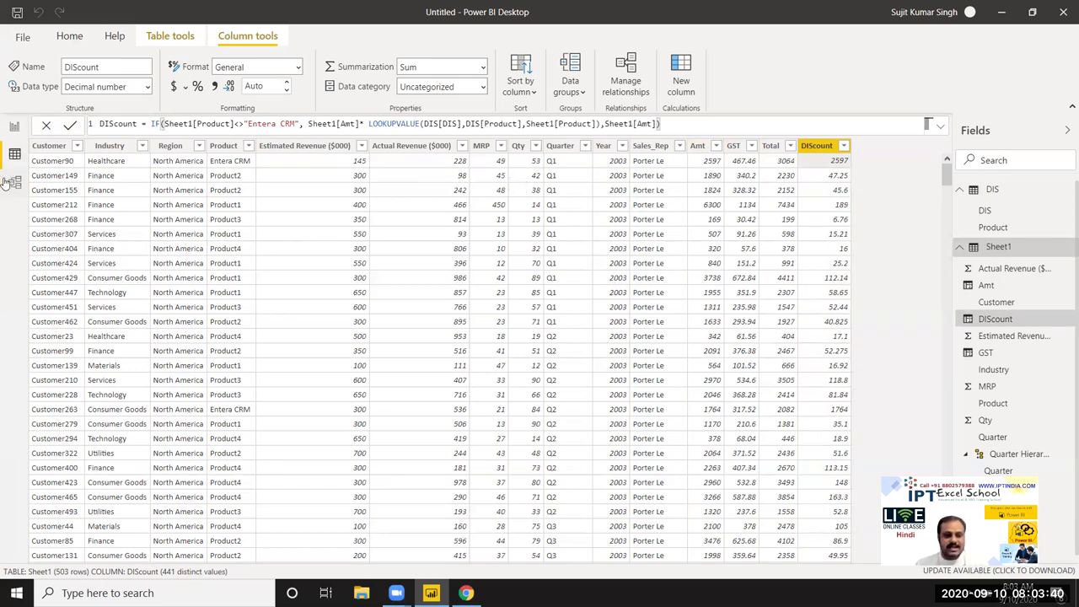
# Leave the Sheet1 data grid for the report view's empty Page 1 canvas.
pyautogui.click(14, 127)
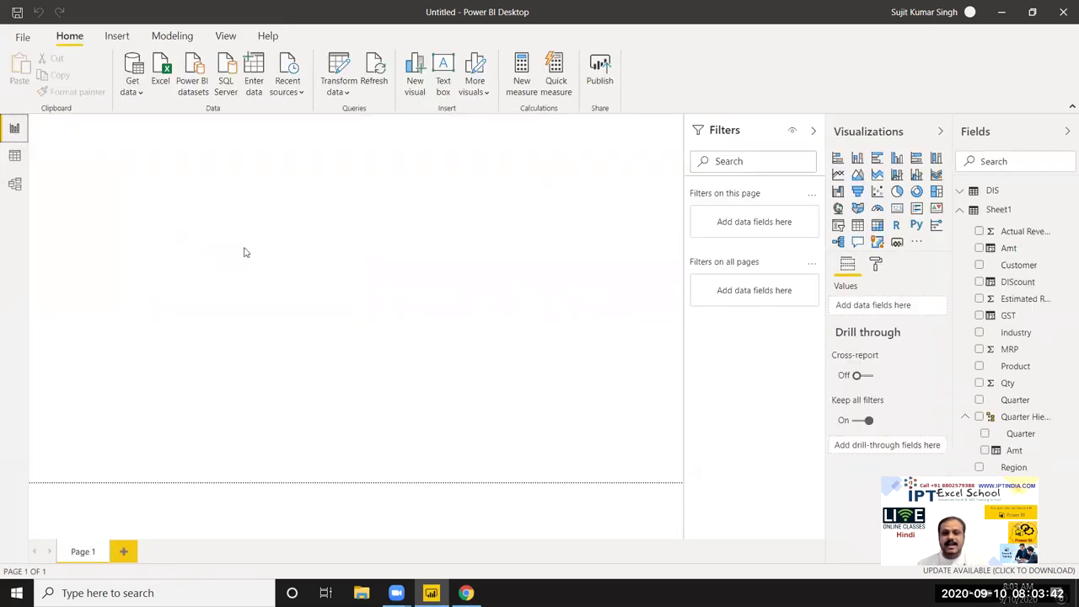